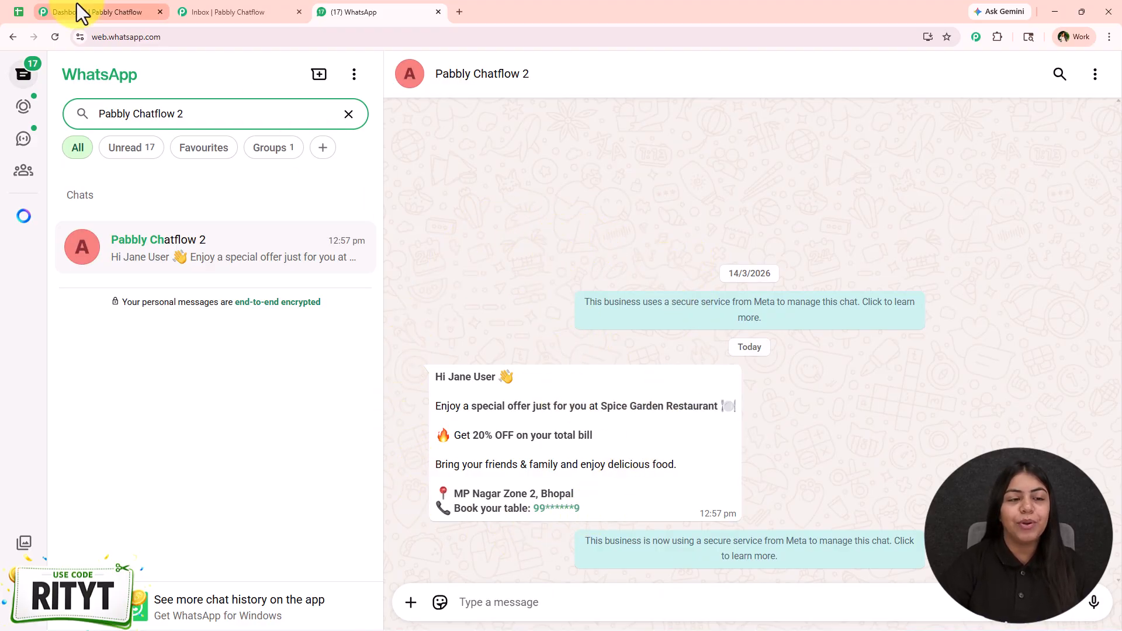
- Open the pabbly.com/chatflow landing page in a new browser tab and dismiss the limited-time offer popup
mouse_move(77, 4)
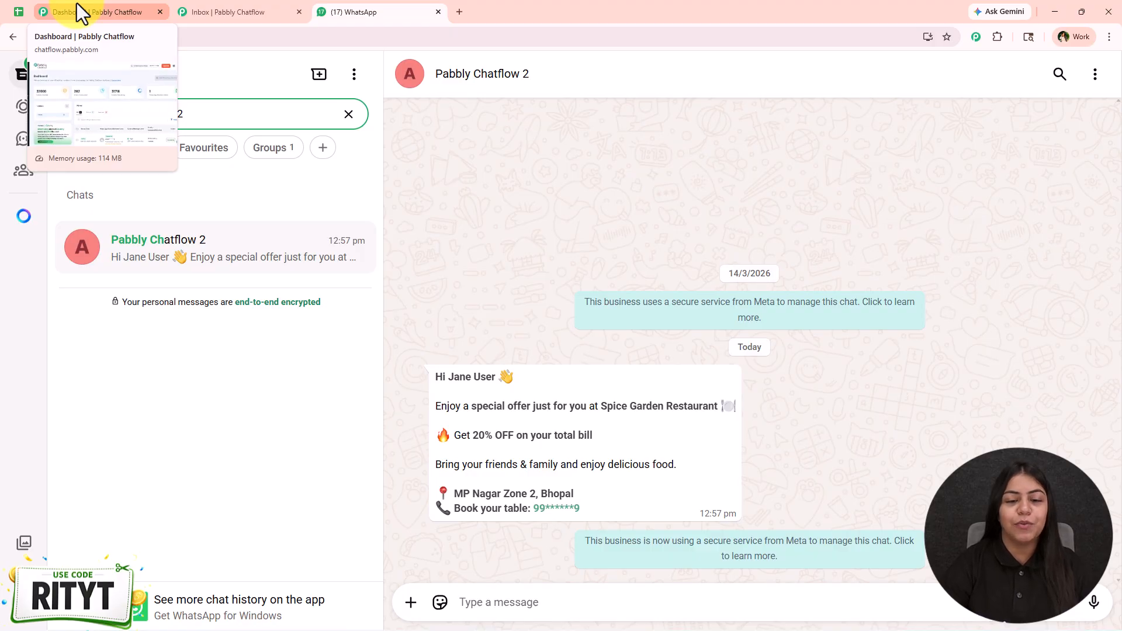
left_click(76, 3)
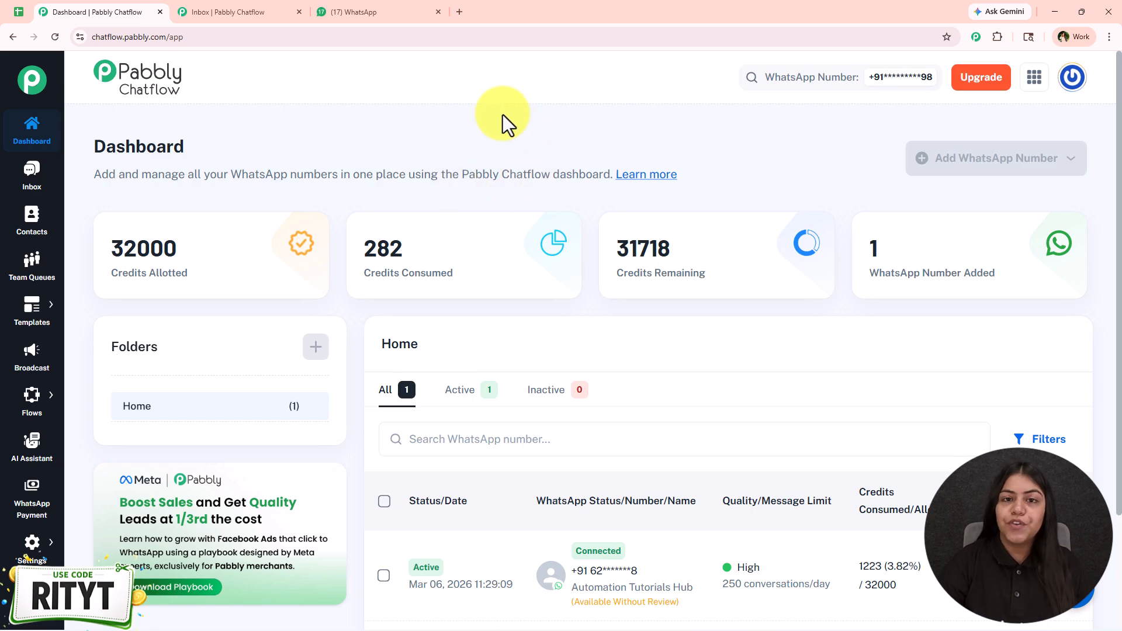
left_click(457, 7)
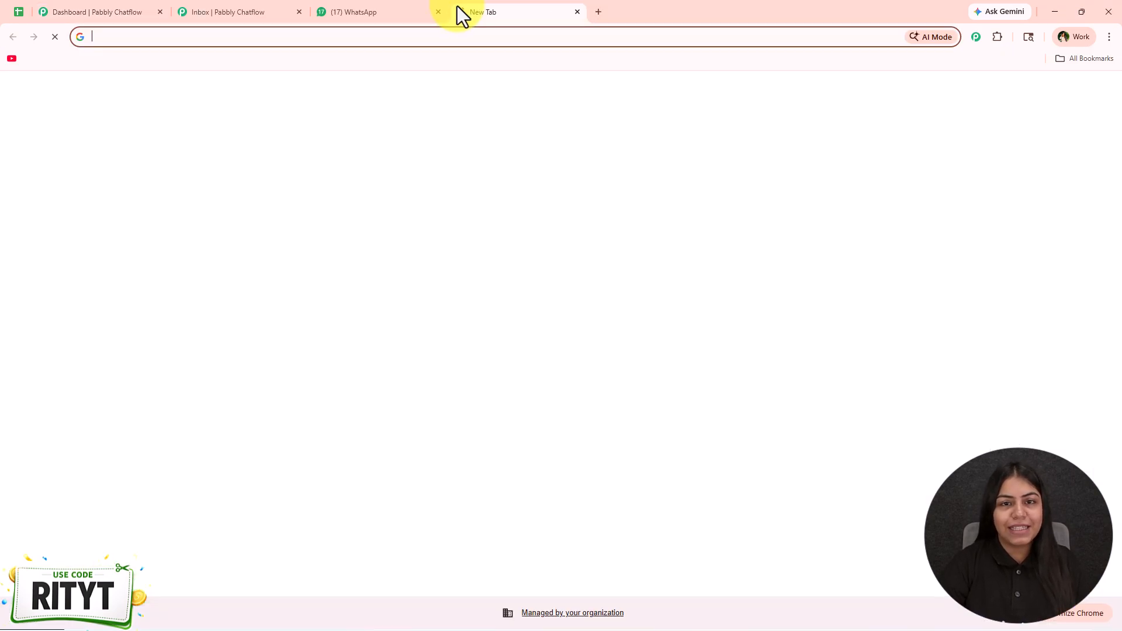
type("pabbly")
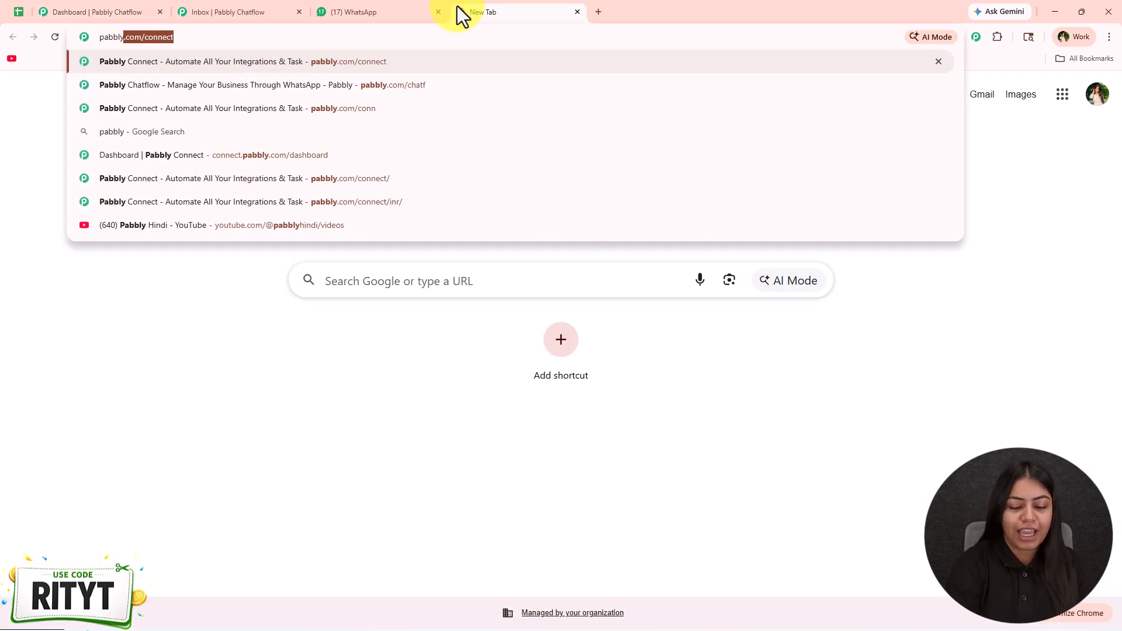
type(".com/chatf")
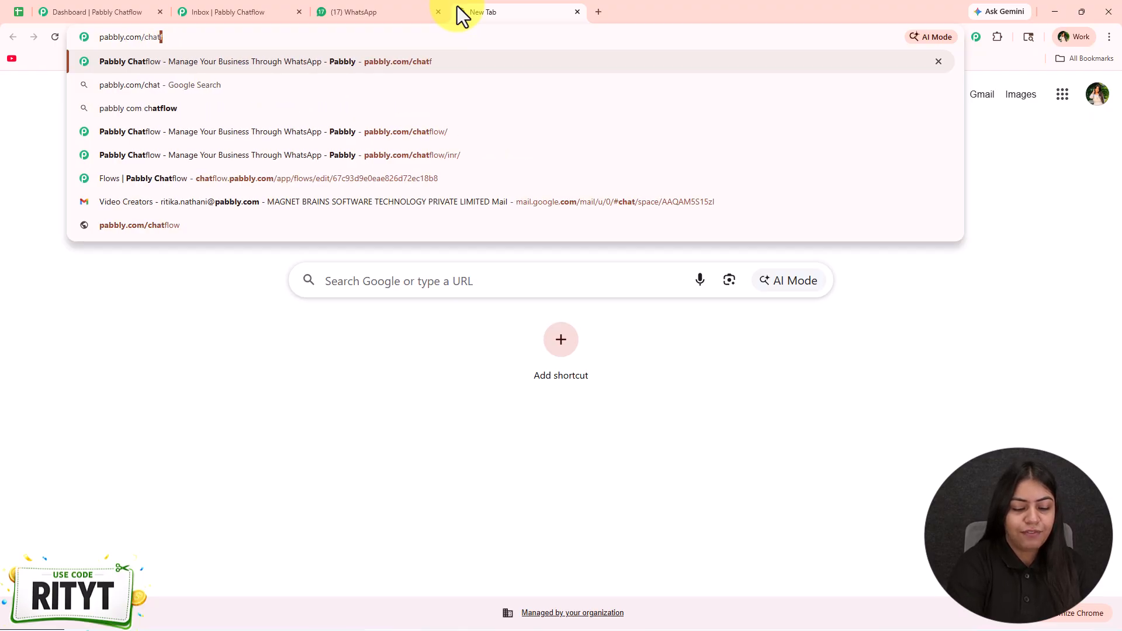
key("Return")
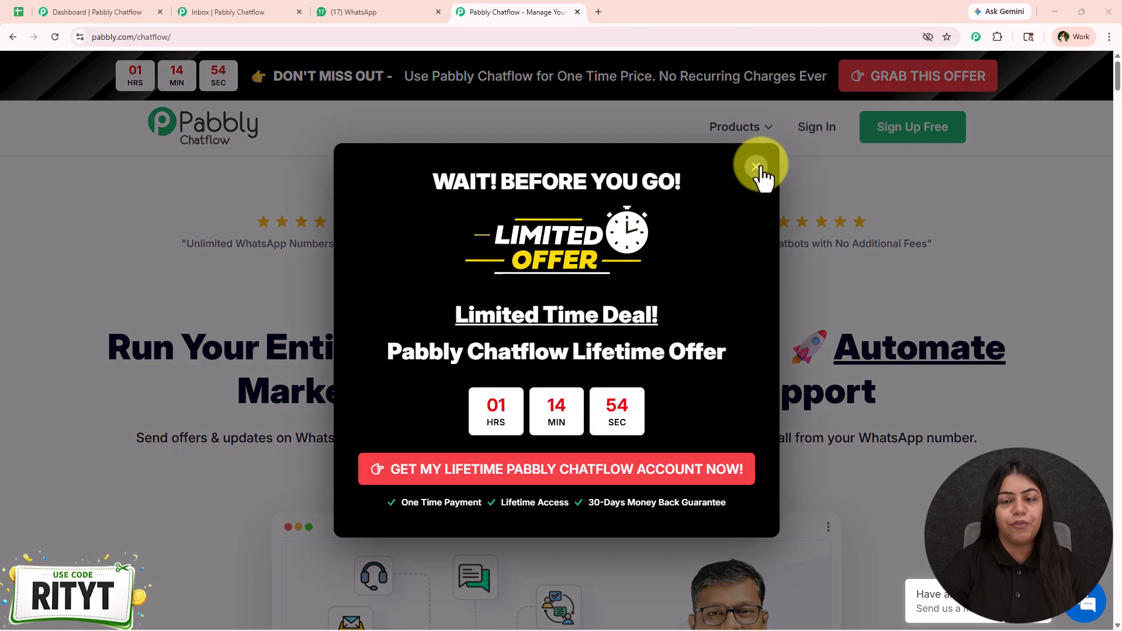
left_click(755, 167)
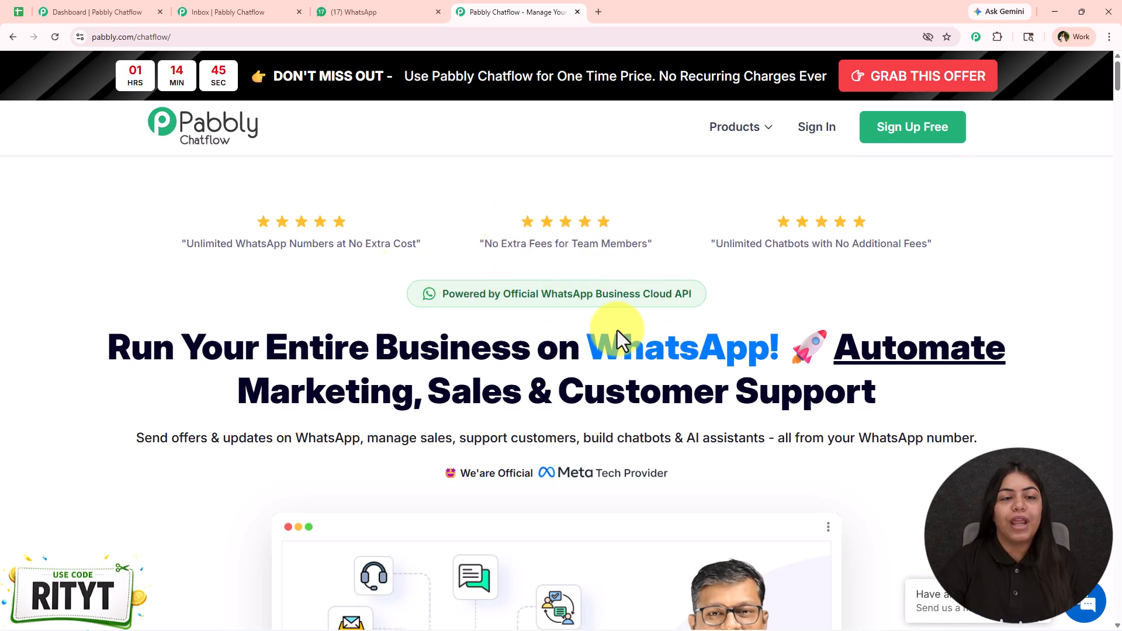
- Switch to WhatsApp Web and read the Spice Garden Restaurant offer message in the Pabbly Chatflow 2 chat
left_click(339, 12)
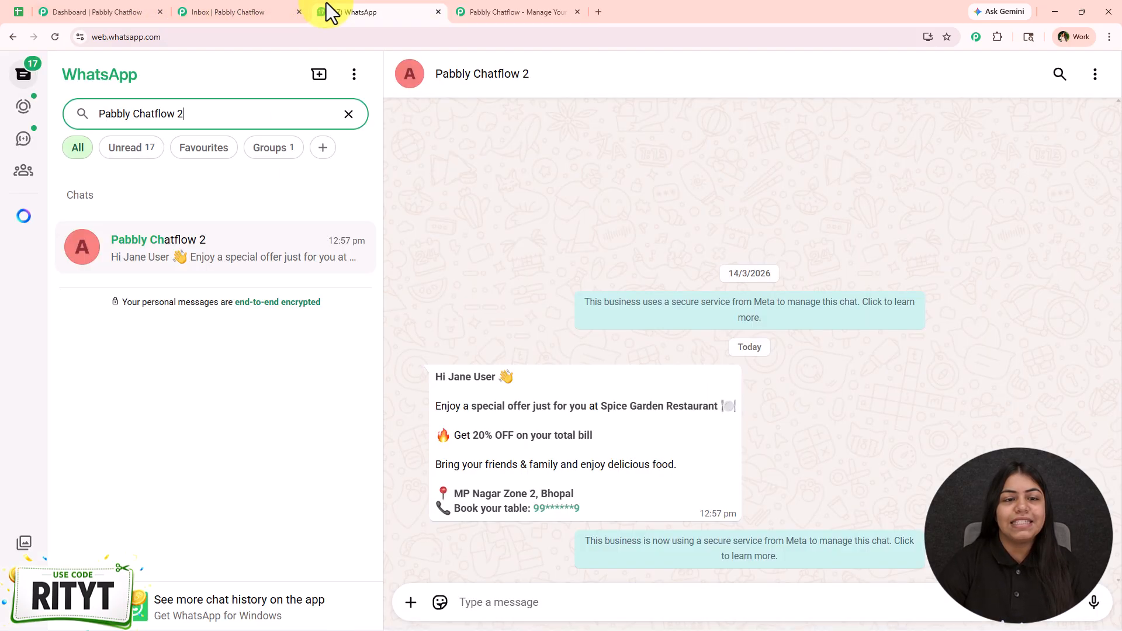
left_click_drag(426, 376, 590, 502)
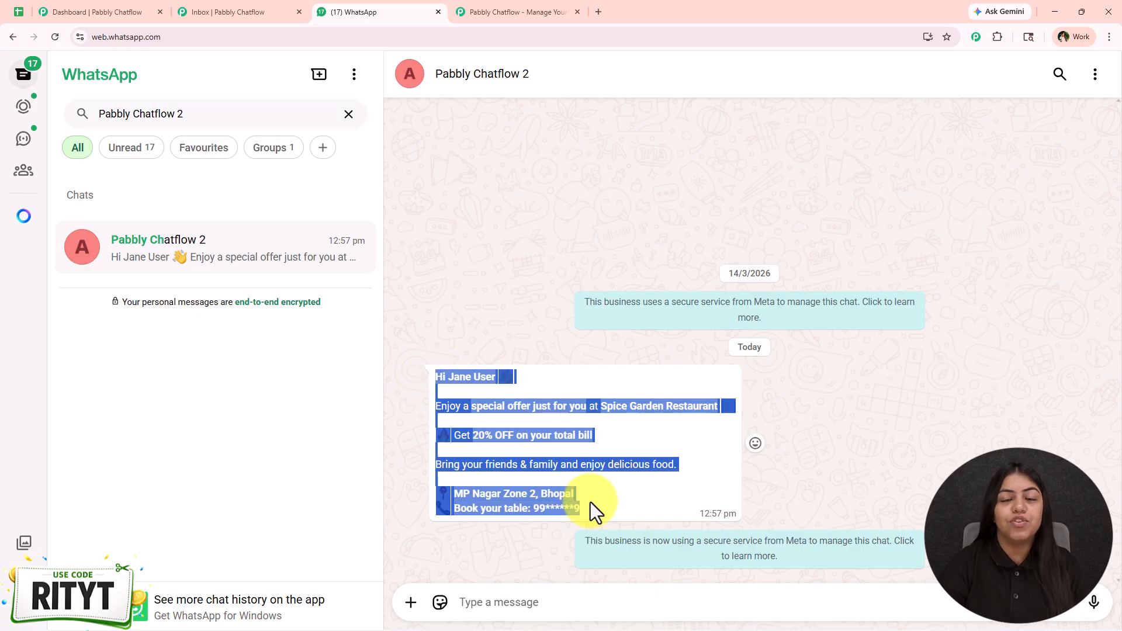
left_click(590, 502)
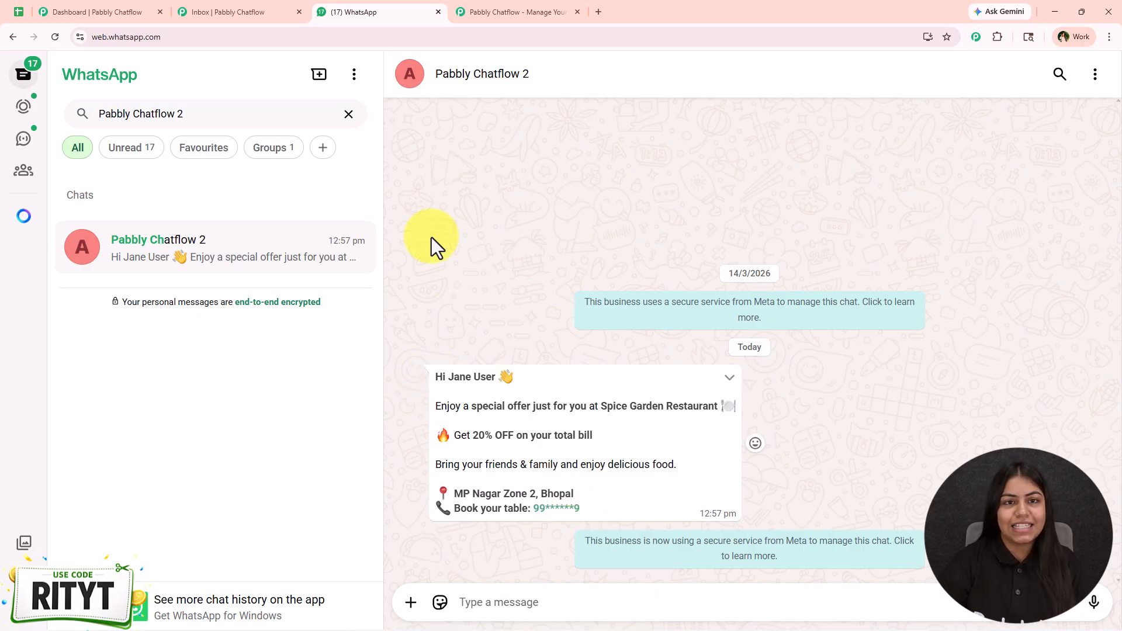
- Return to the Pabbly Chatflow landing page and review its official WhatsApp API note, tutorials, chatbot examples and feature list
left_click(468, 12)
left_click_drag(442, 293, 724, 294)
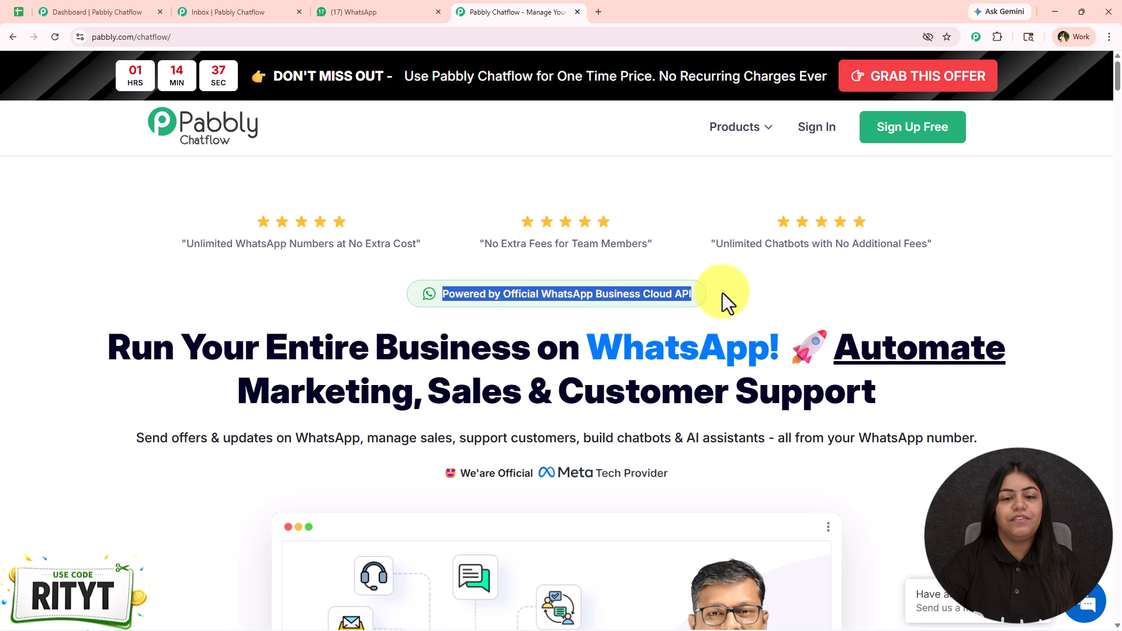
left_click(722, 293)
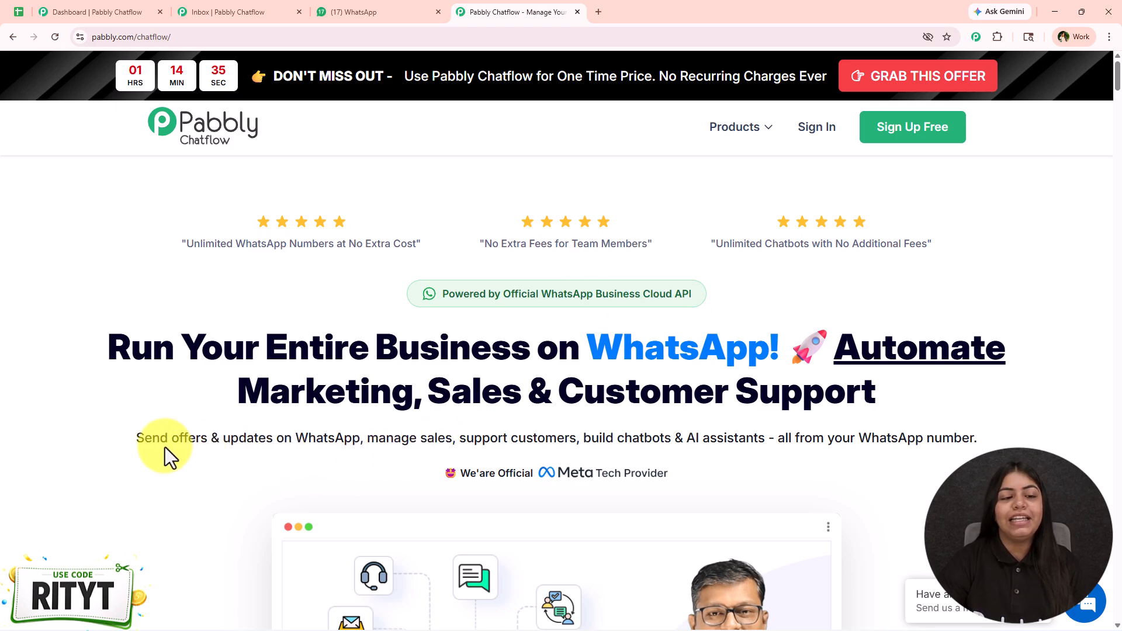
scroll(165, 447, "down", 13)
scroll(166, 444, "down", 14)
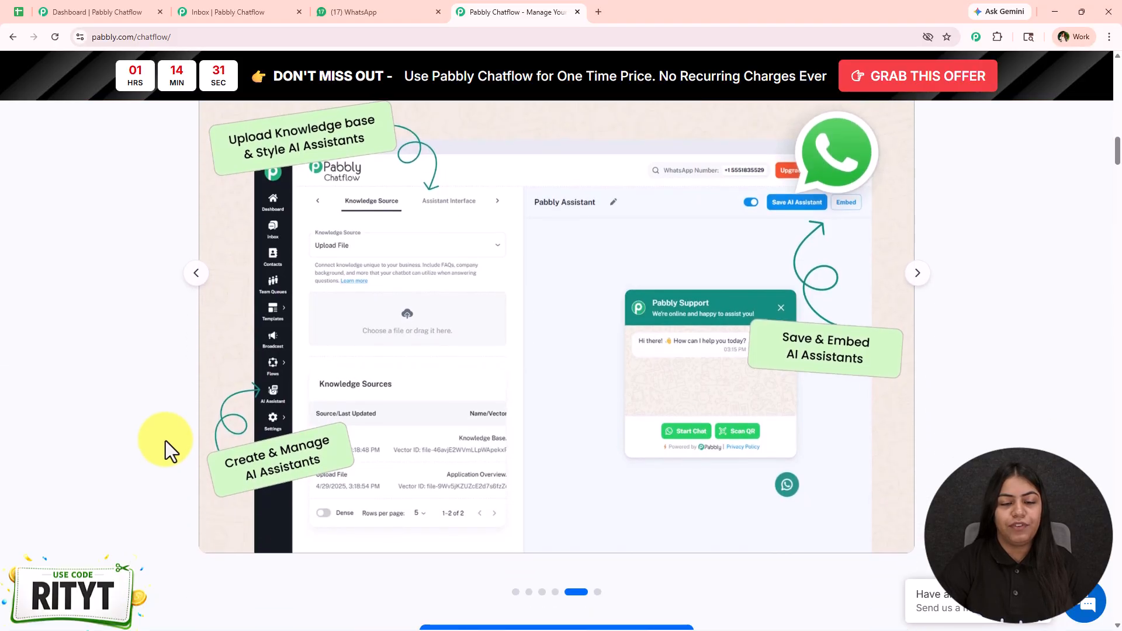
scroll(468, 462, "down", 12)
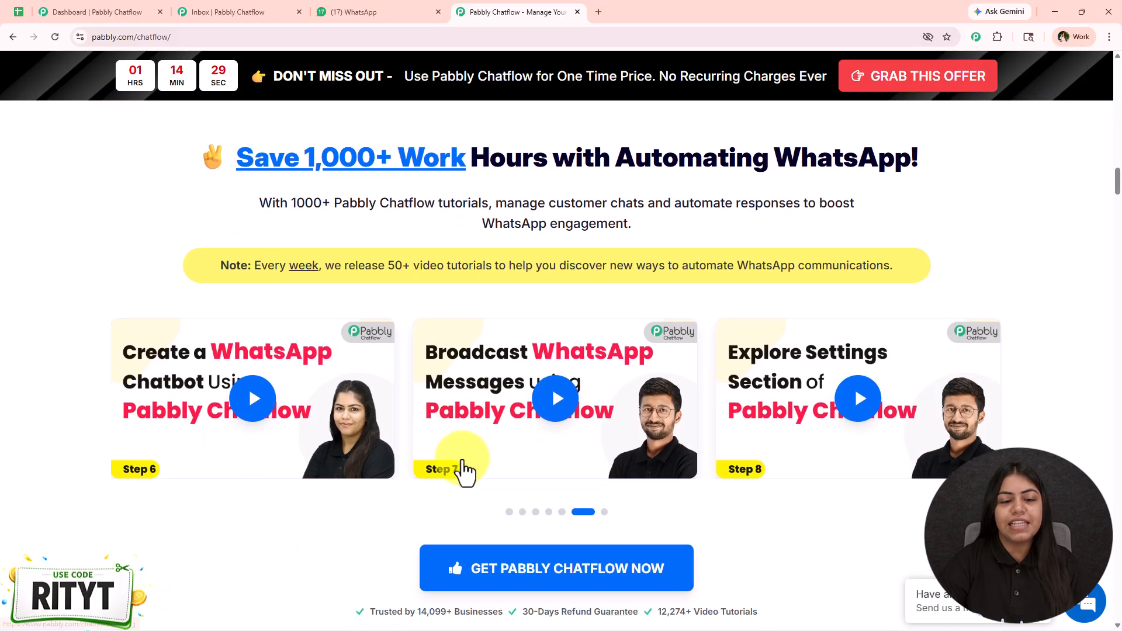
scroll(237, 551, "down", 1)
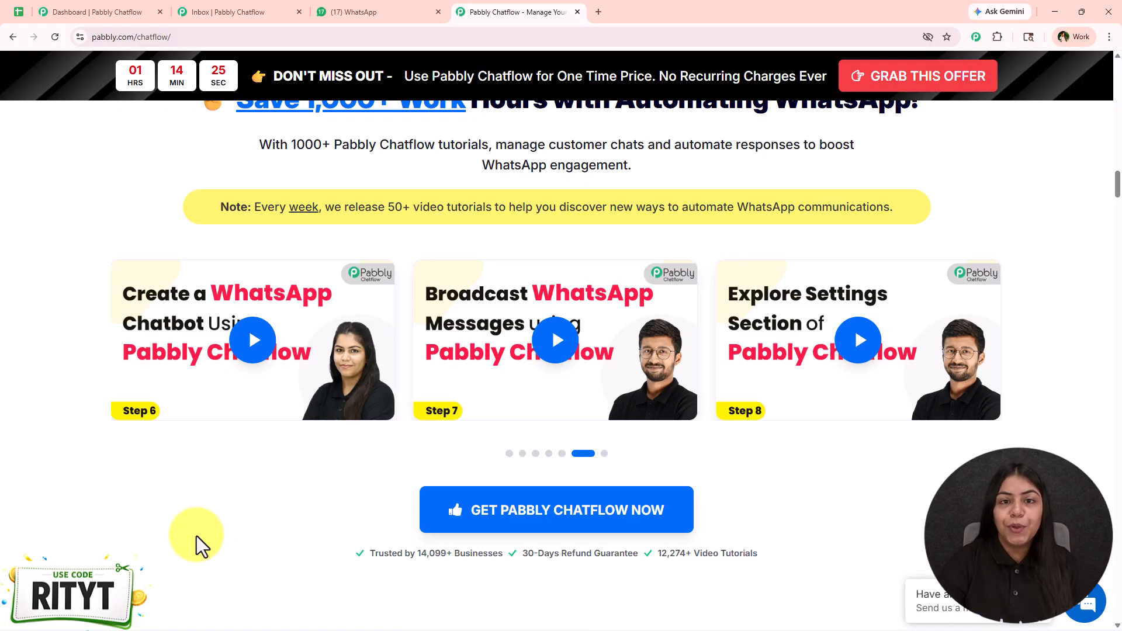
scroll(196, 535, "down", 14)
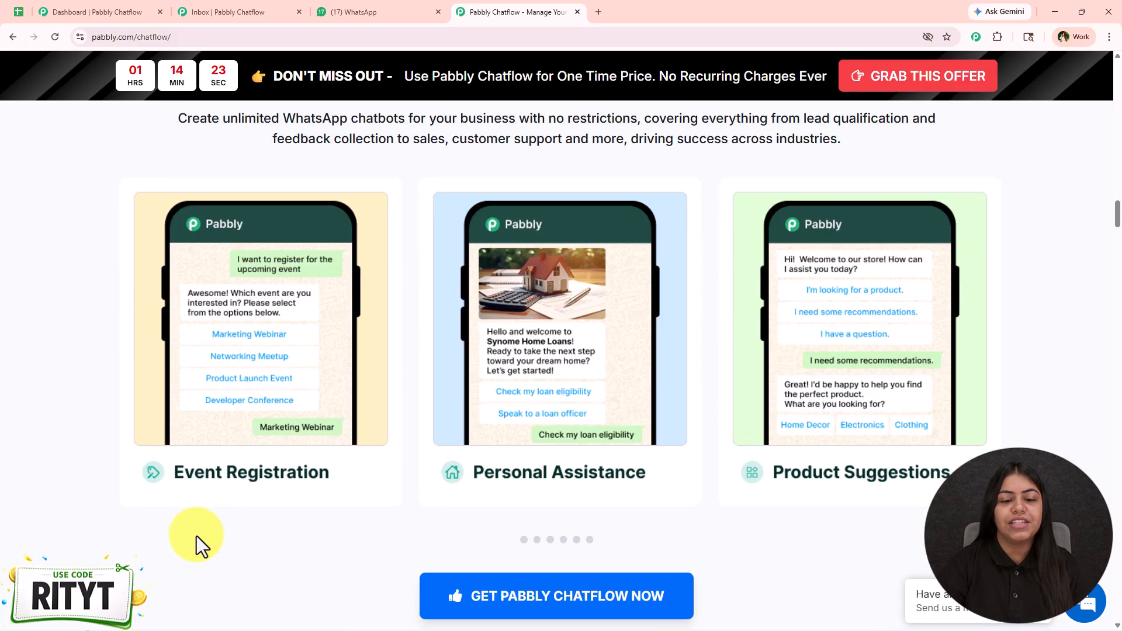
scroll(196, 535, "down", 20)
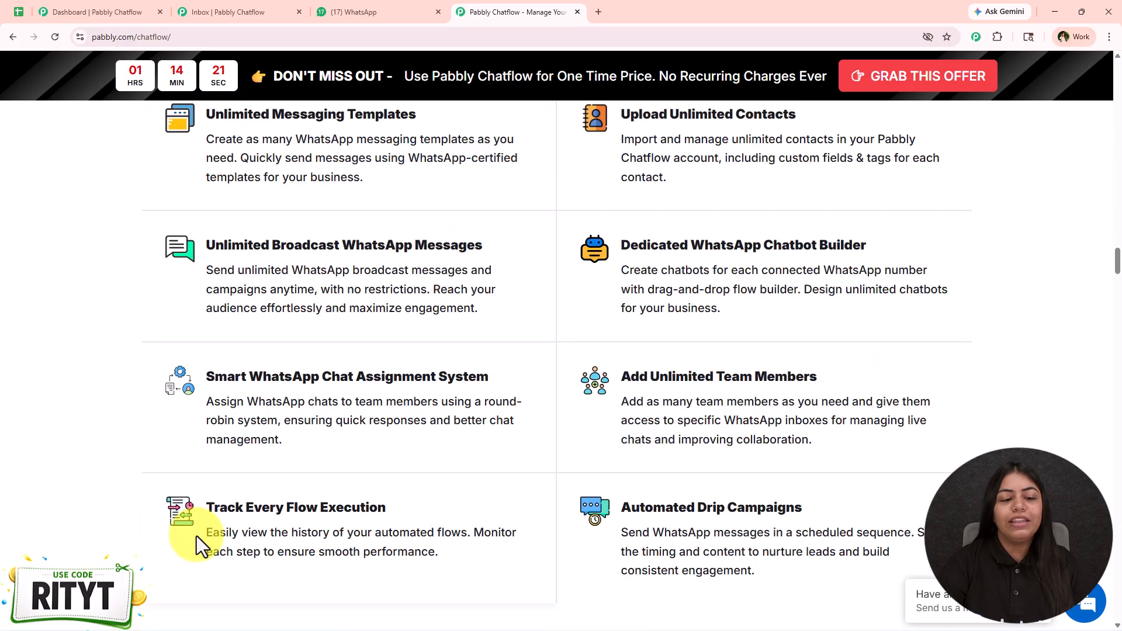
middle_click(164, 396)
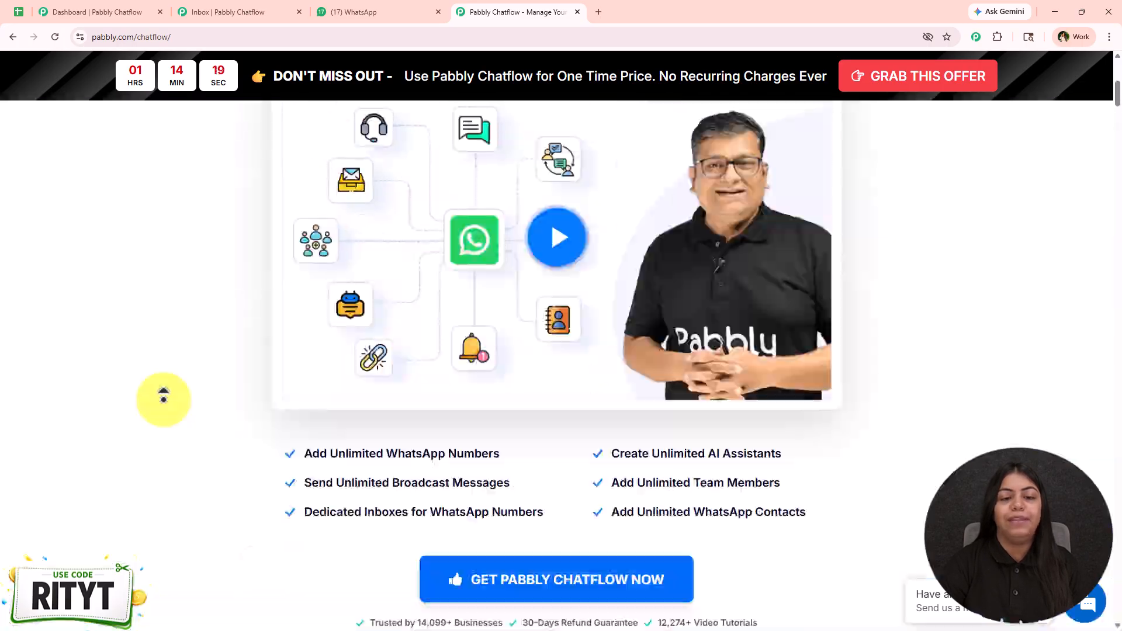
middle_click(164, 399)
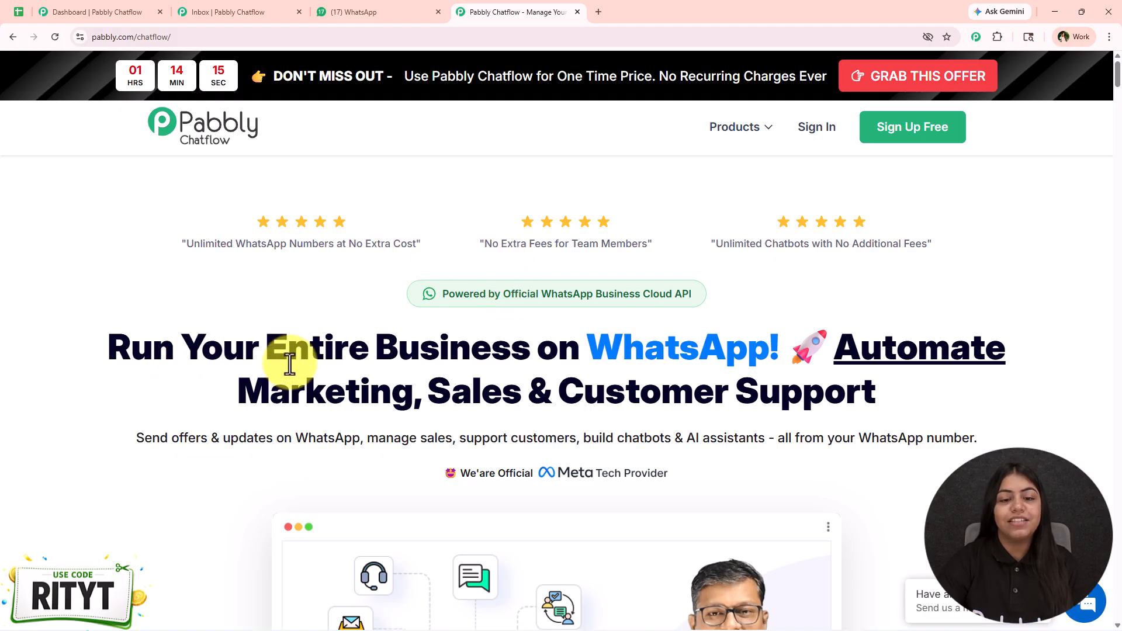
left_click_drag(501, 293, 692, 294)
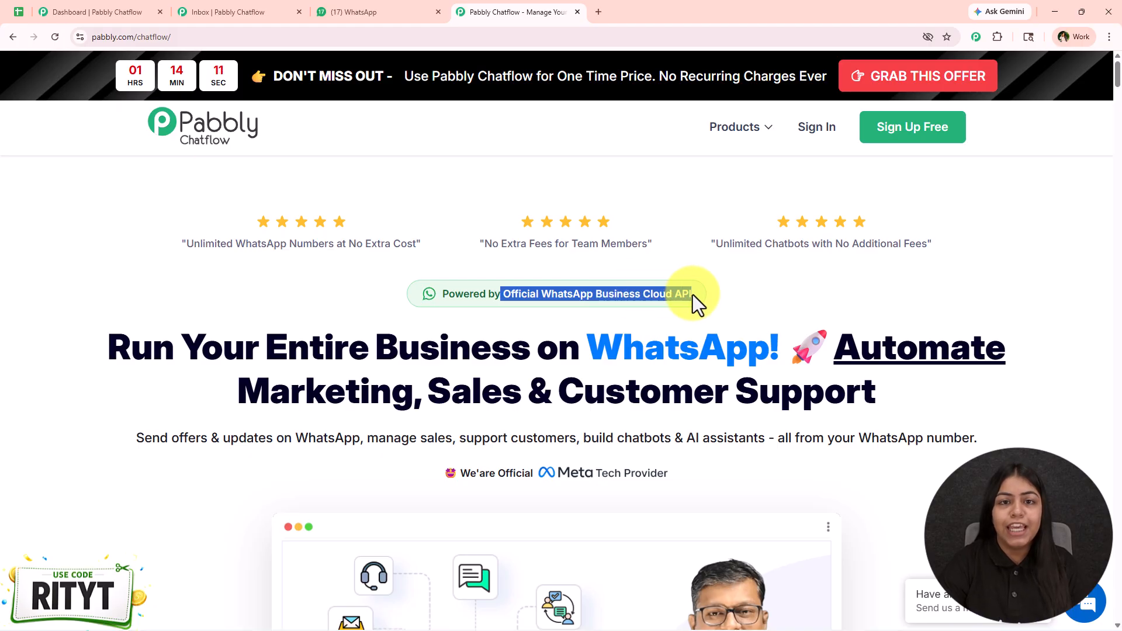
left_click(765, 303)
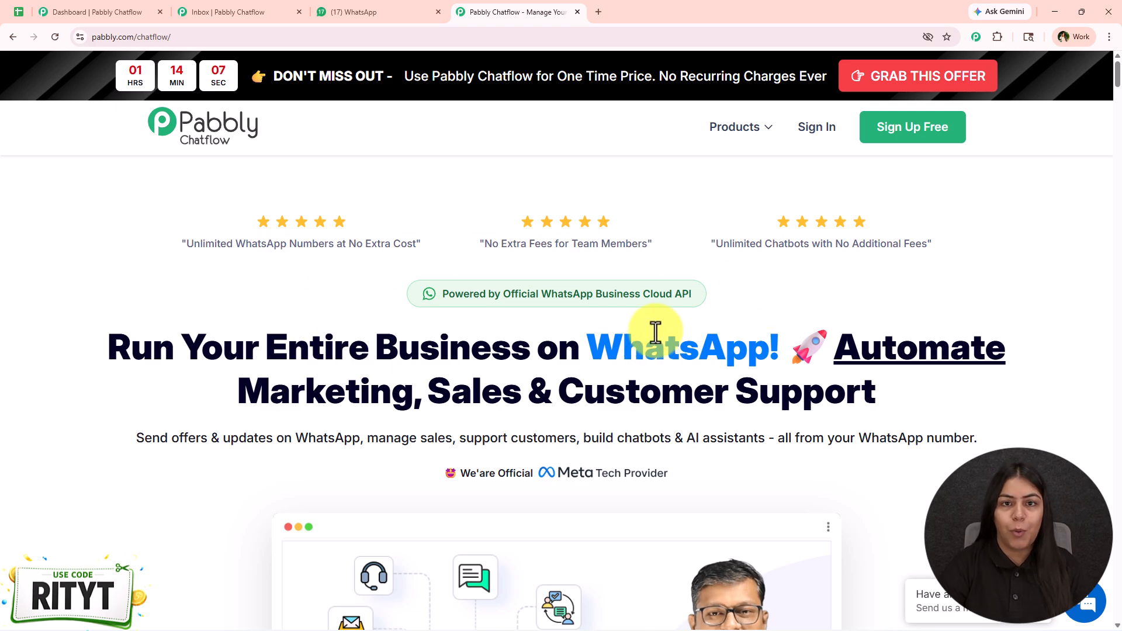
- Switch to the Pabbly Chatflow dashboard and examine the credit cards and the connected WhatsApp number in the number selector
left_click(122, 11)
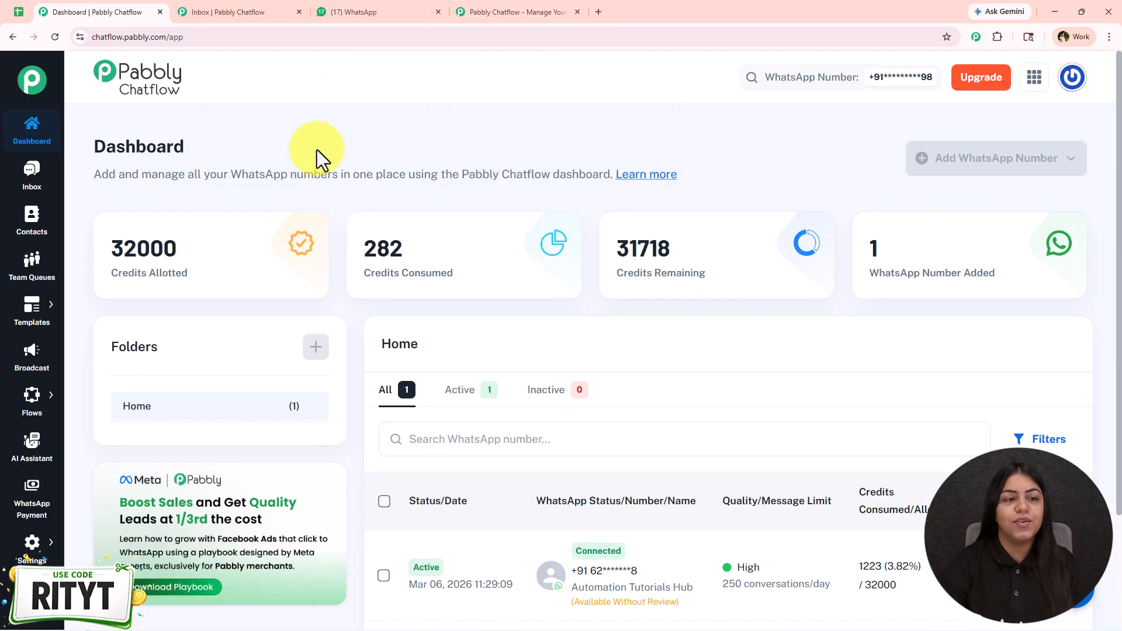
left_click_drag(229, 150, 87, 143)
left_click(257, 136)
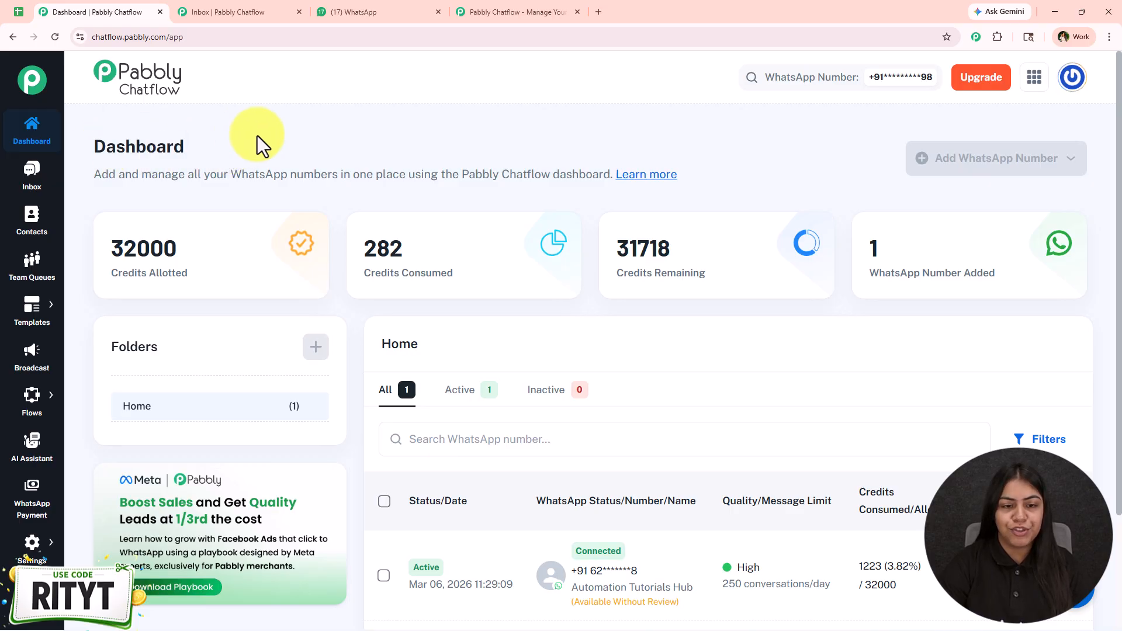
left_click(906, 77)
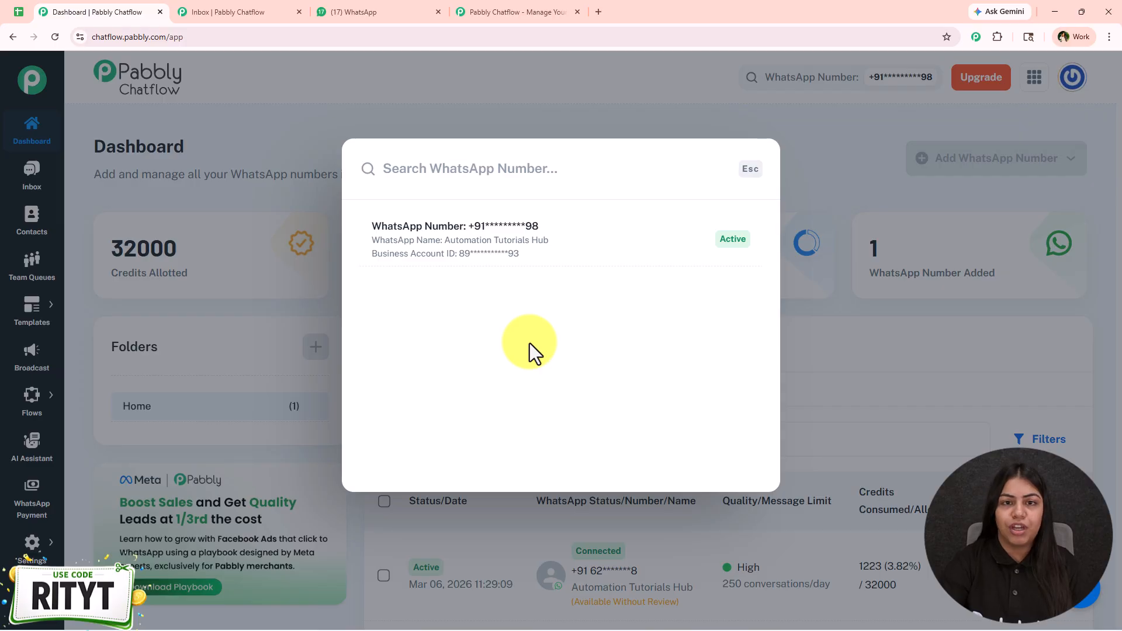
left_click(818, 308)
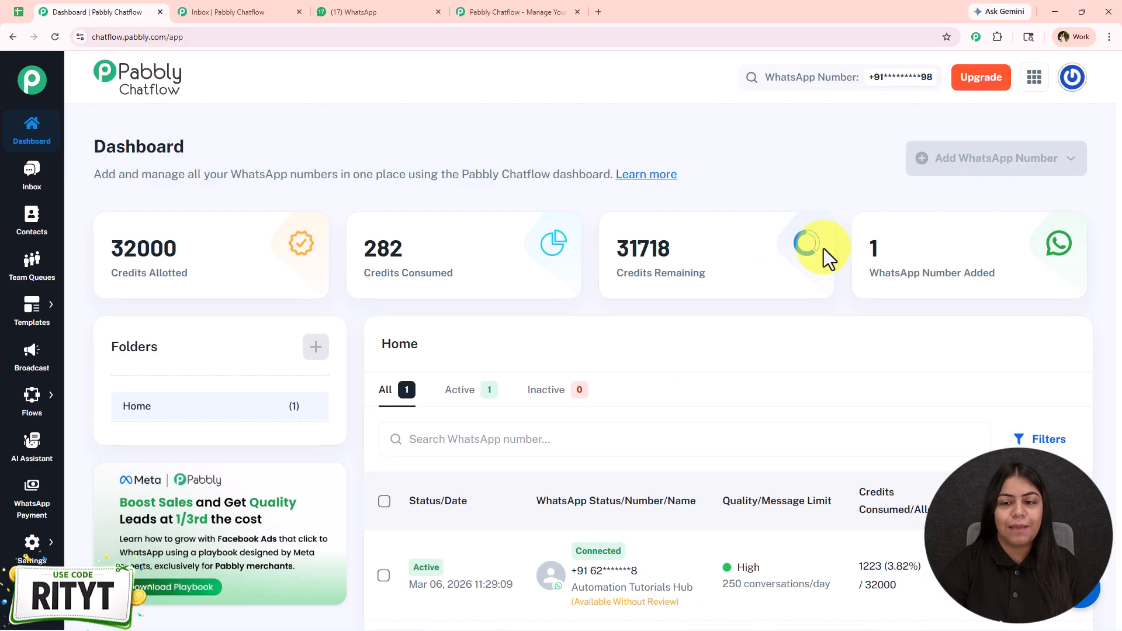
mouse_move(807, 243)
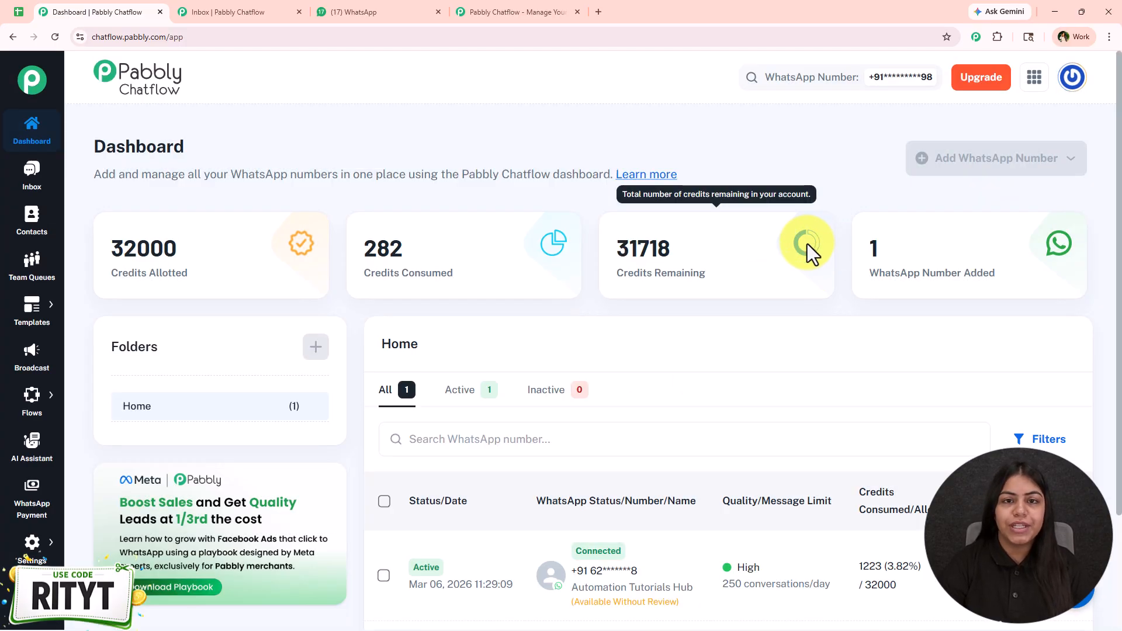
mouse_move(876, 86)
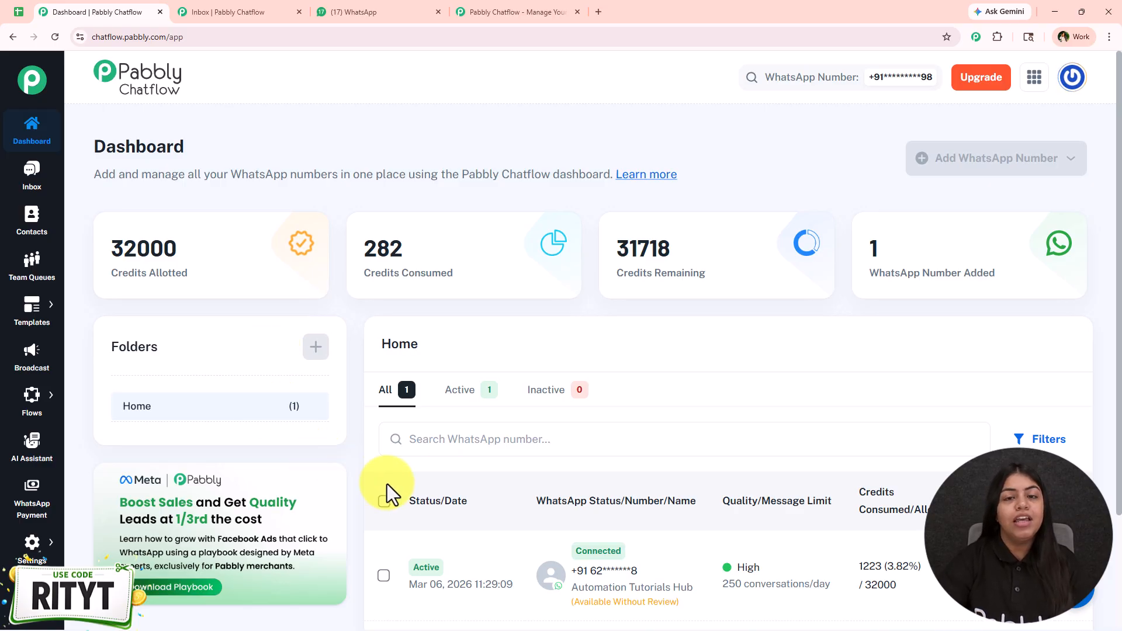
mouse_move(594, 500)
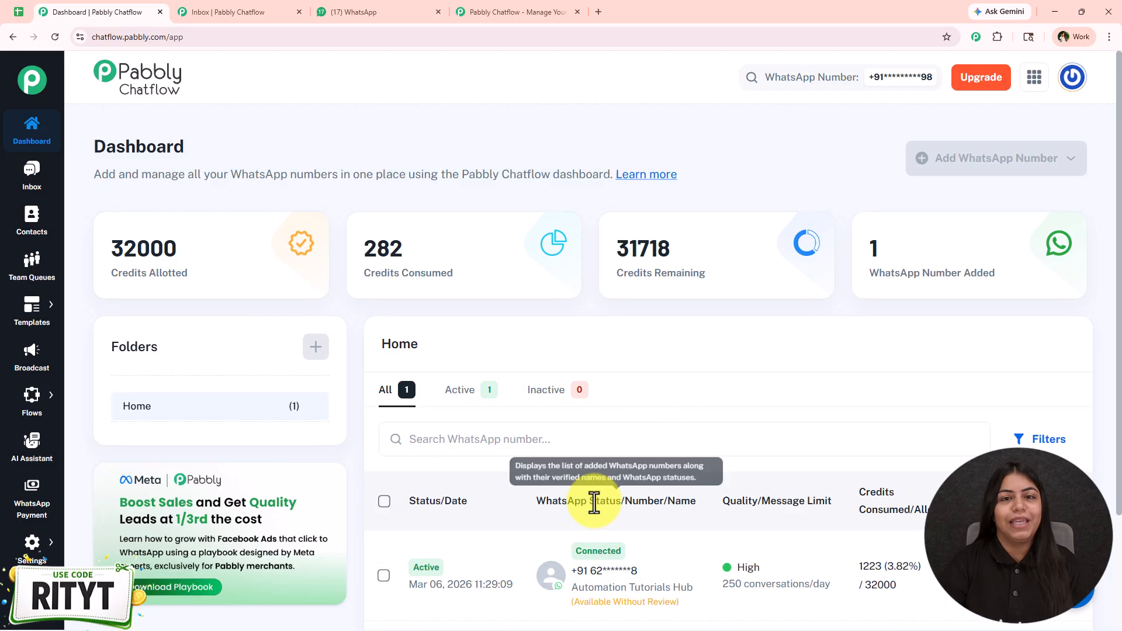
left_click(872, 82)
left_click(846, 205)
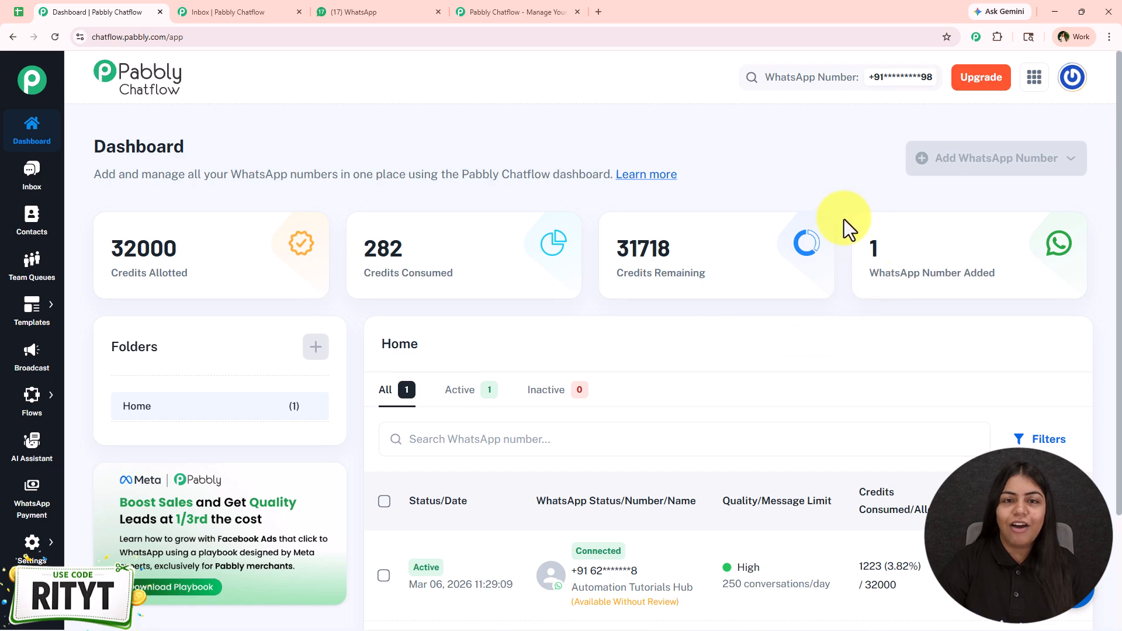
- Open the Broadcast section and start a new WhatsApp broadcast with Broadcast Campaign as the broadcast type
left_click(10, 370)
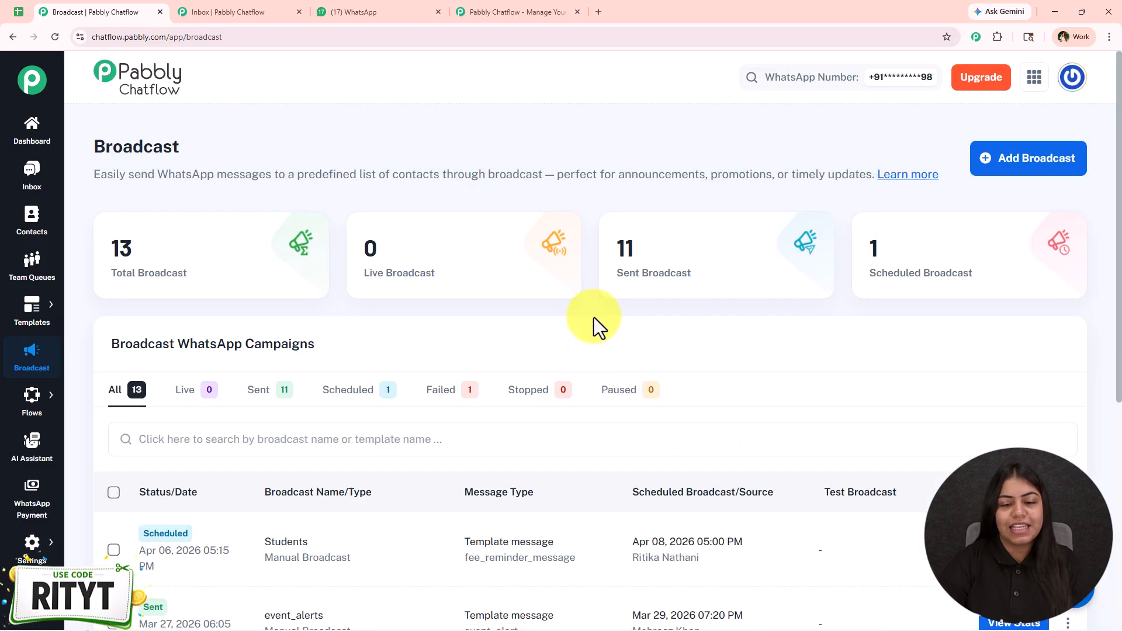
scroll(594, 327, "down", 2)
scroll(593, 334, "down", 1)
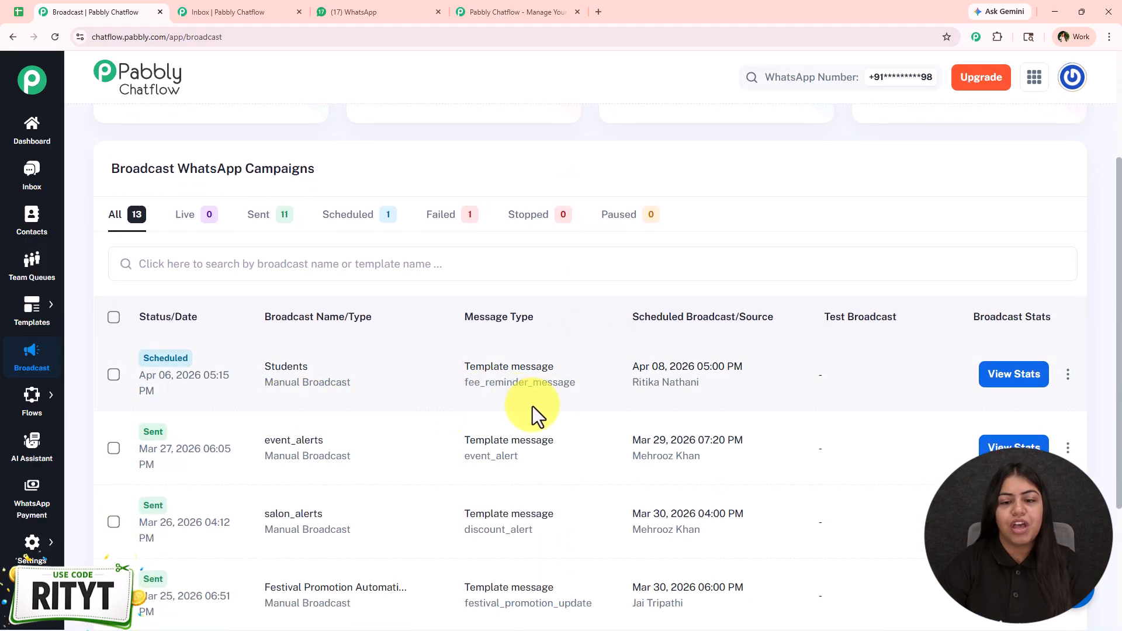
scroll(638, 380, "up", 3)
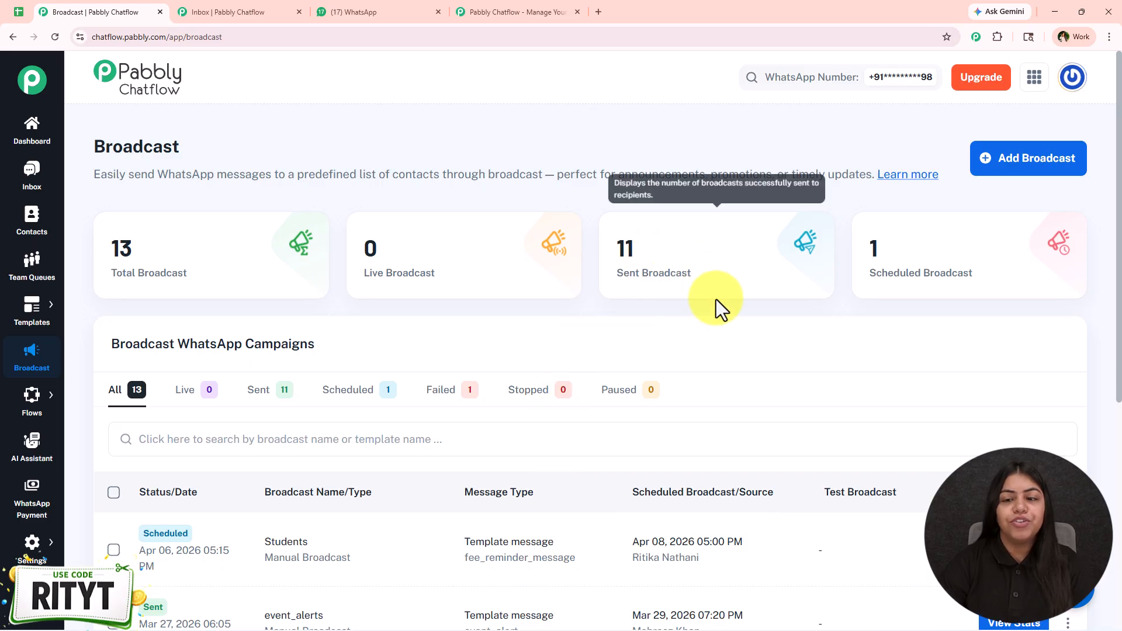
left_click(1010, 162)
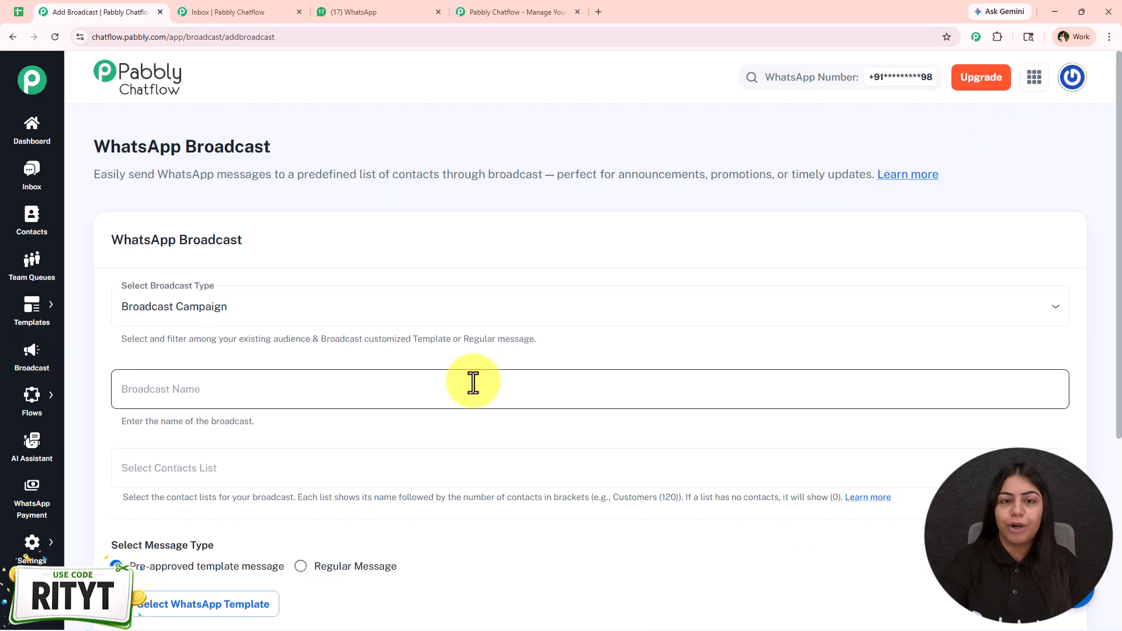
left_click(220, 323)
left_click(202, 342)
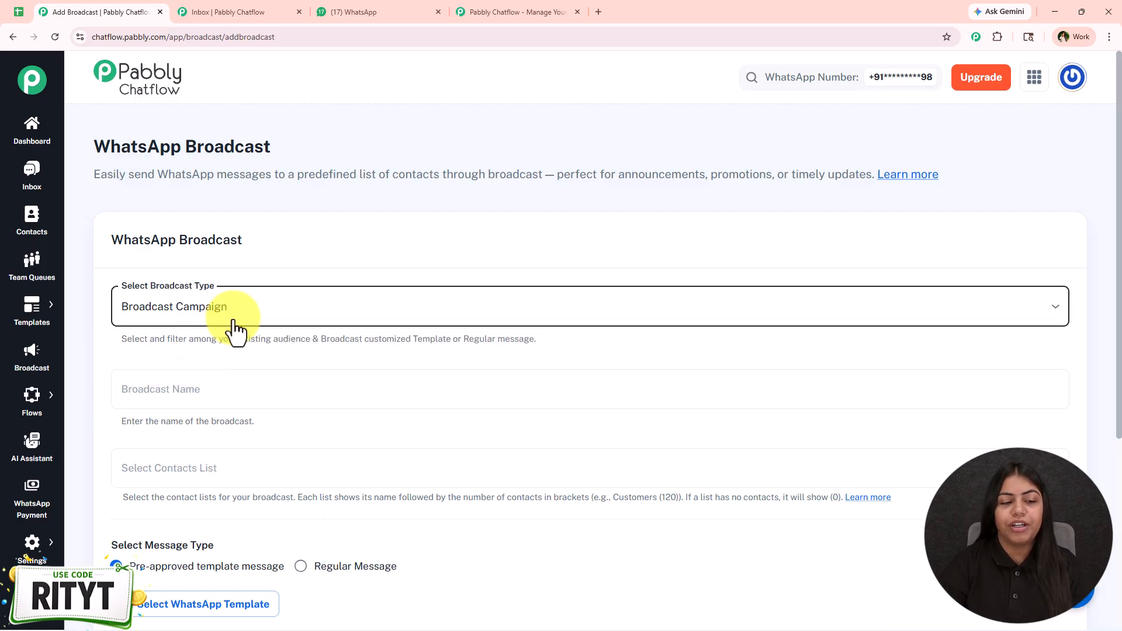
- Check the offer message in WhatsApp Web, return to the broadcast form, and name the broadcast Discount Offers
scroll(329, 291, "down", 1)
scroll(329, 291, "down", 2)
left_click(325, 280)
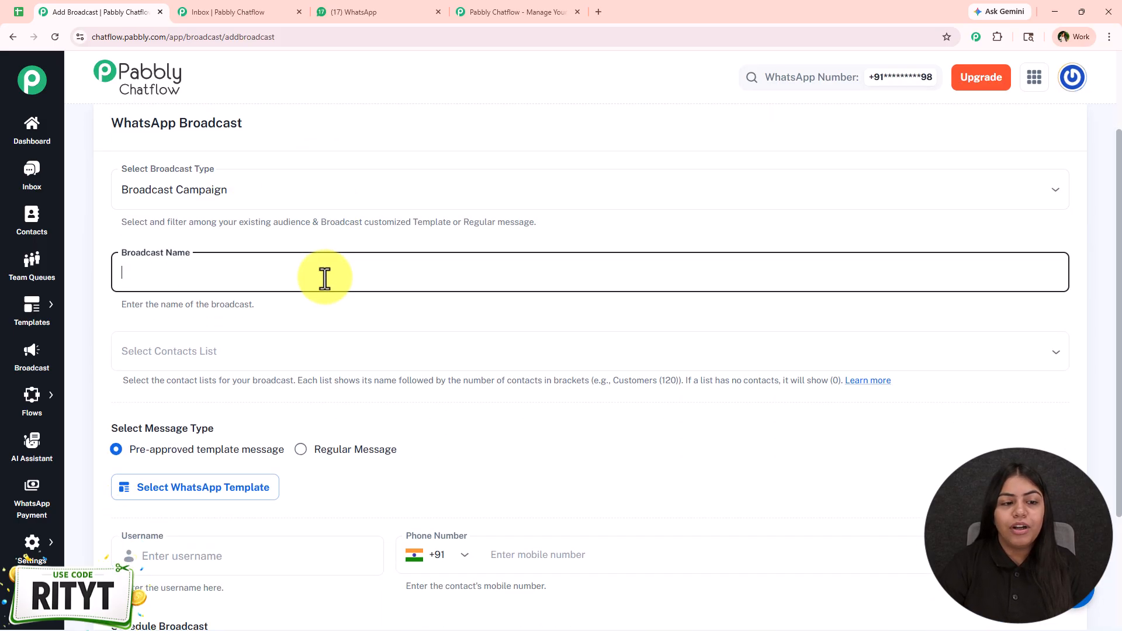
left_click(345, 10)
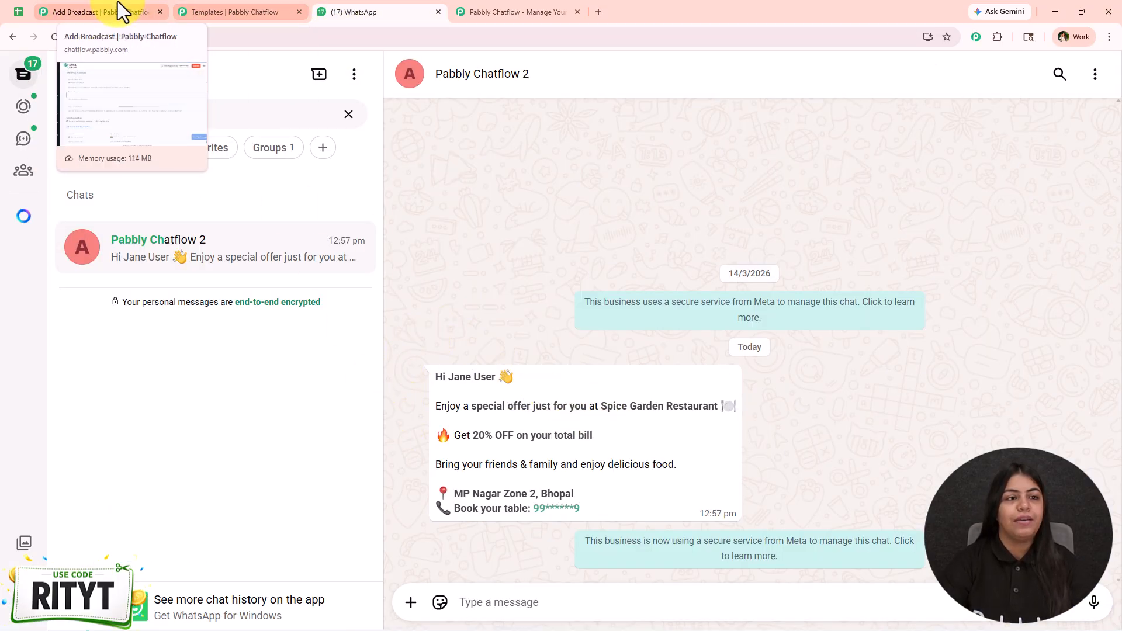
left_click(120, 10)
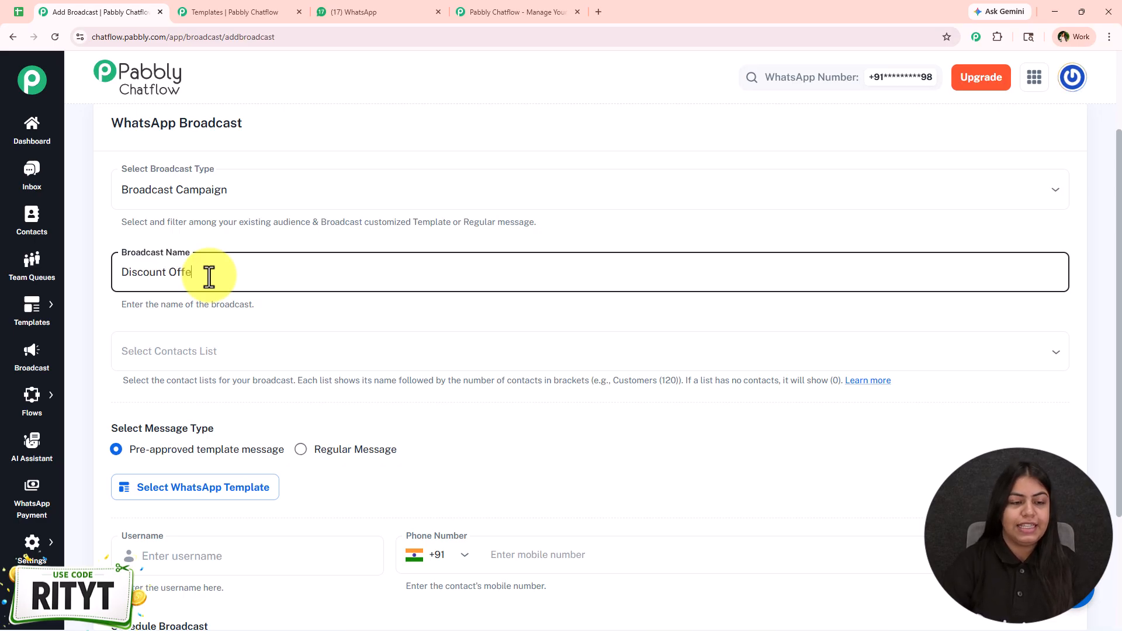
- Choose new list as the contacts list for the broadcast
scroll(211, 278, "down", 1)
left_click(230, 287)
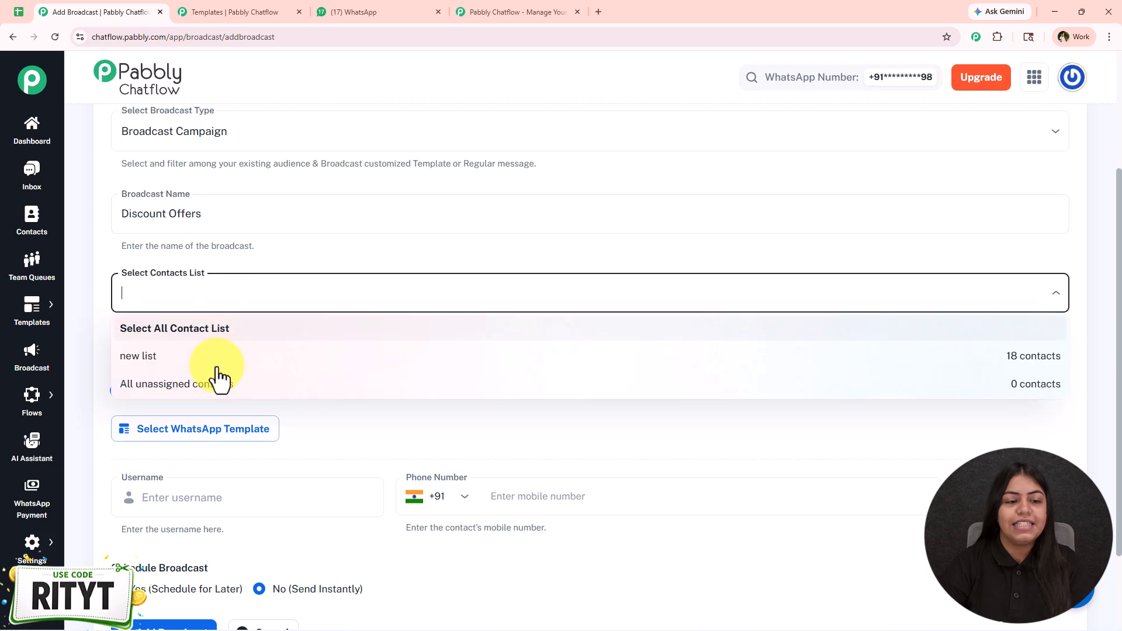
left_click(217, 365)
left_click(237, 275)
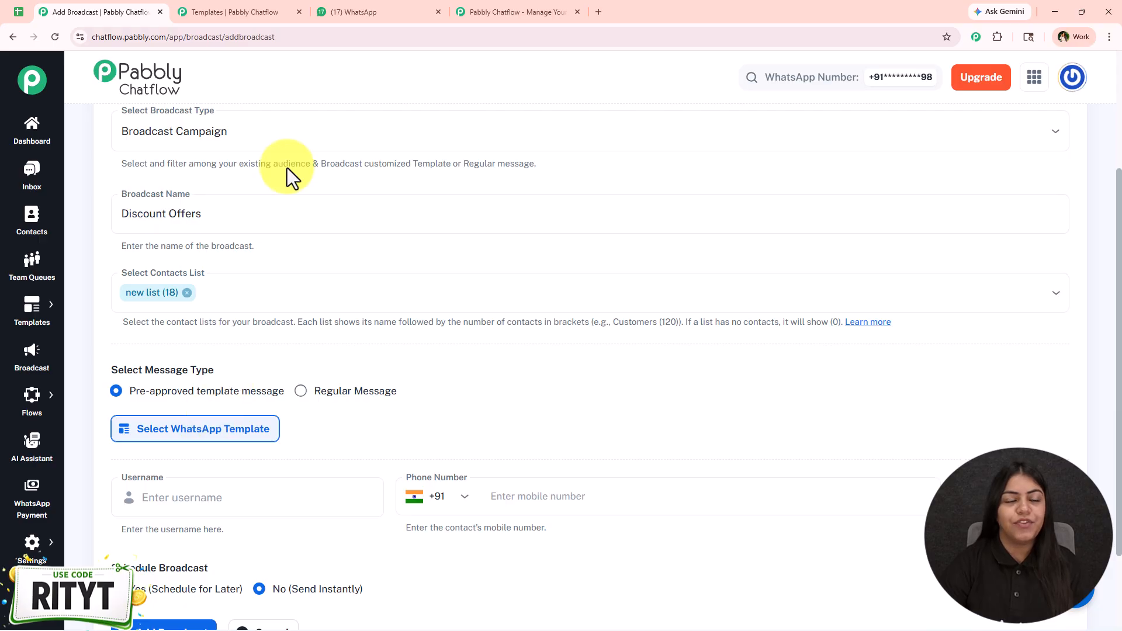
- Open the Contacts section and examine the single and bulk options for adding contacts
left_click(293, 6)
left_click(53, 229)
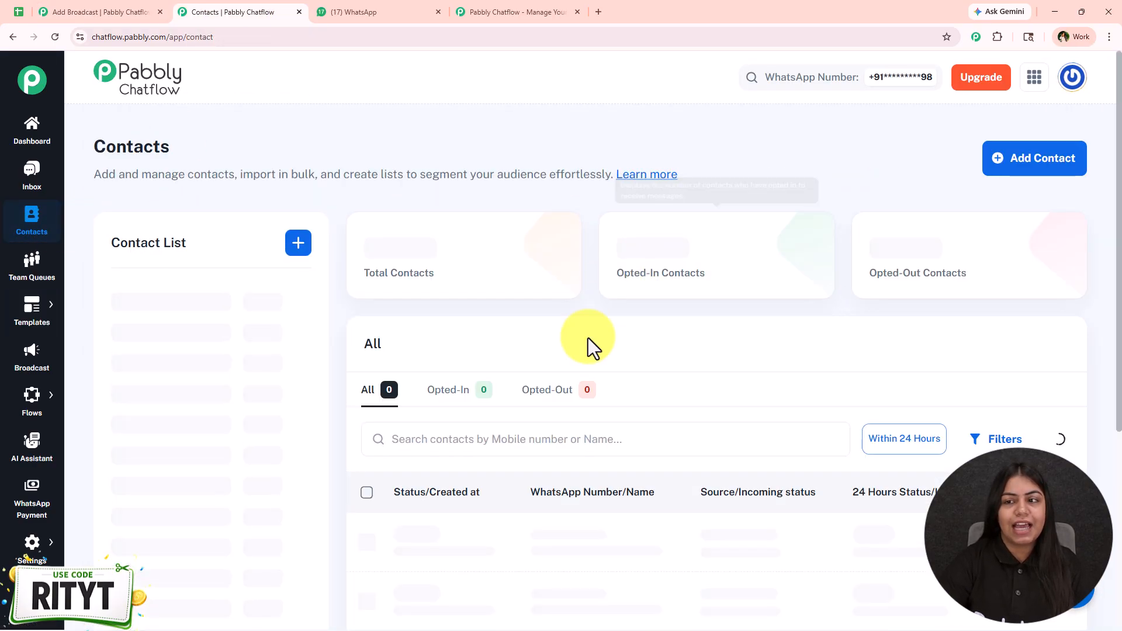
left_click(1081, 161)
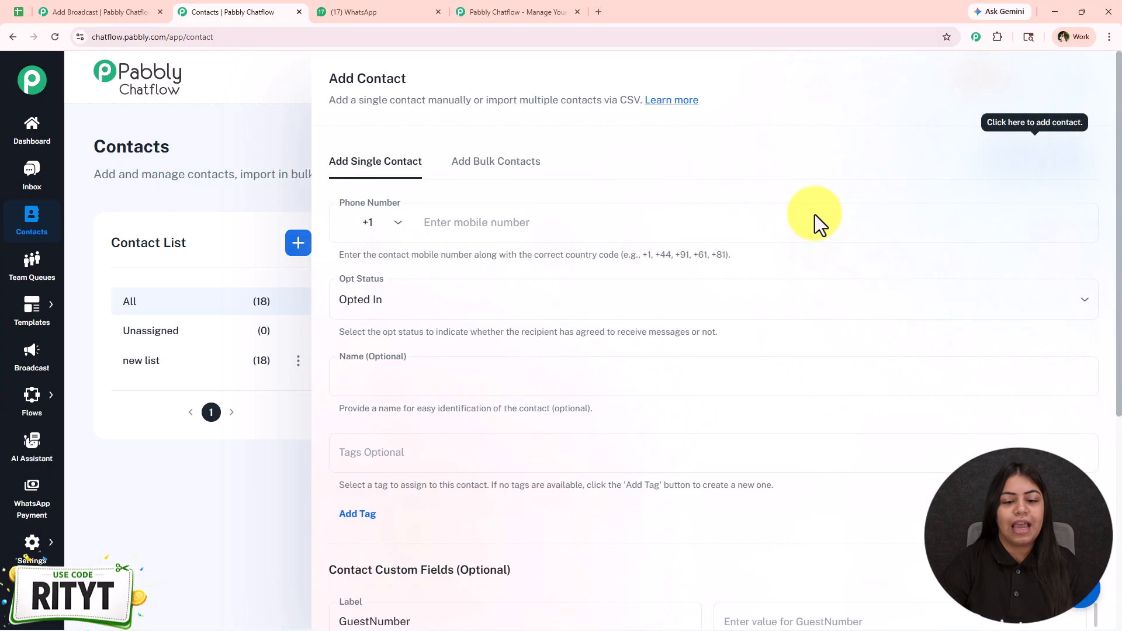
left_click(471, 221)
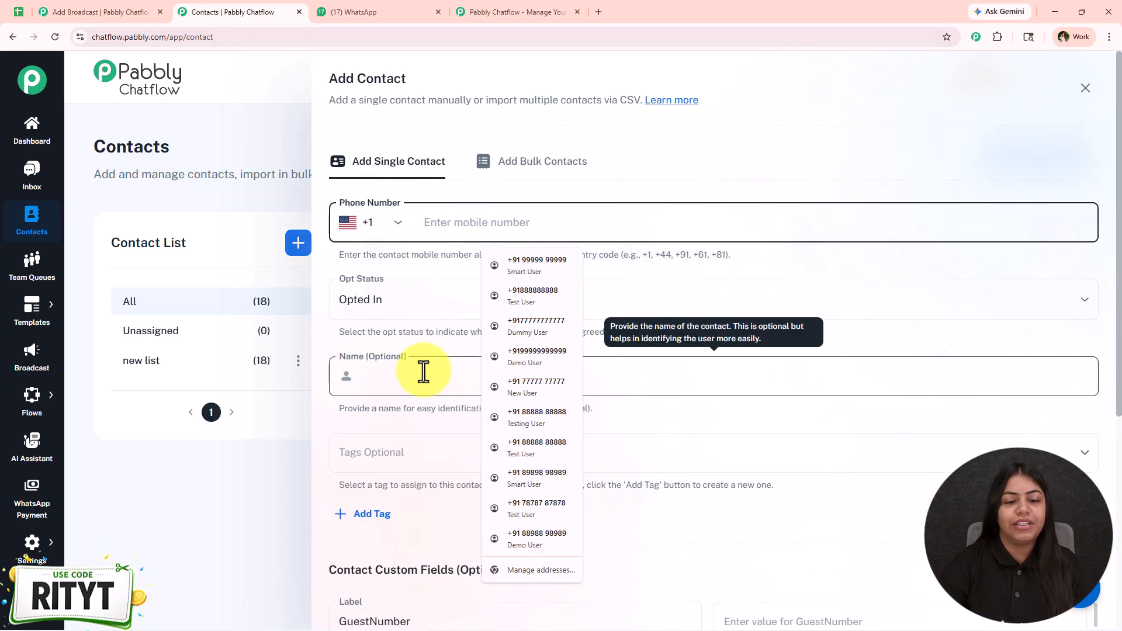
scroll(423, 370, "down", 6)
scroll(416, 441, "up", 6)
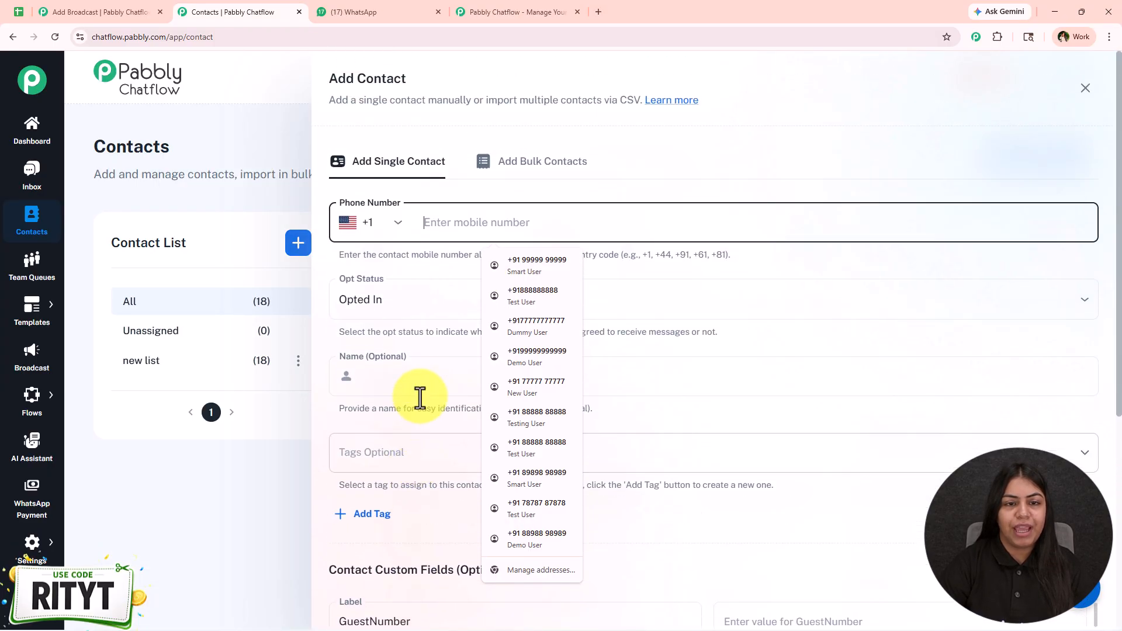
left_click(542, 175)
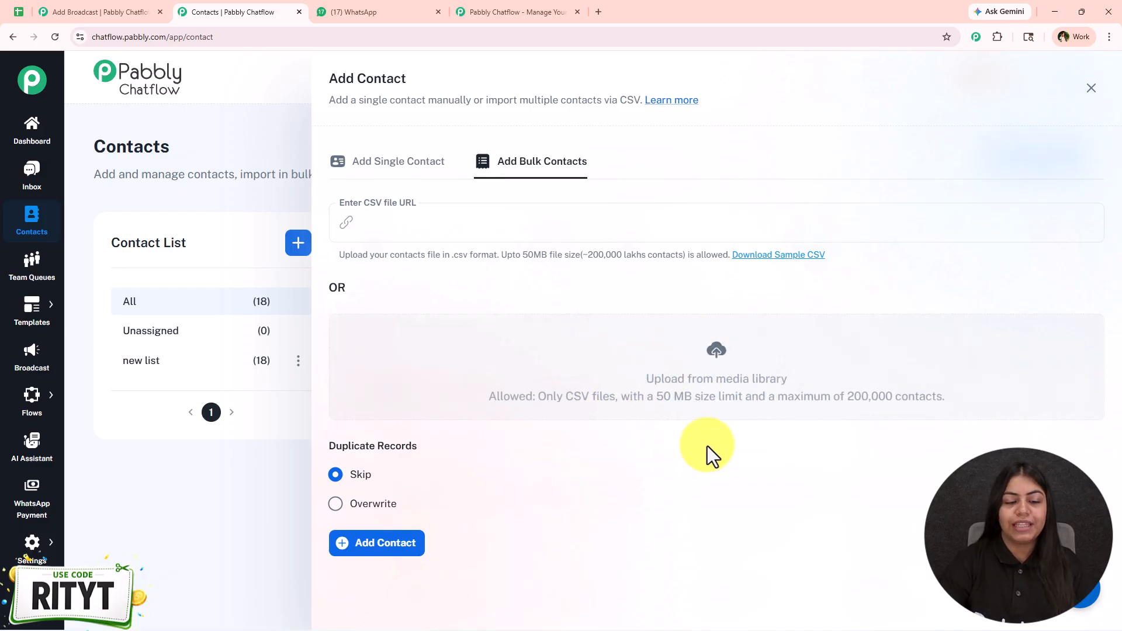
- Switch to the Data spreadsheet in Google Sheets and review its name, email and number columns at 150% zoom
left_click(20, 12)
left_click_drag(262, 211, 241, 507)
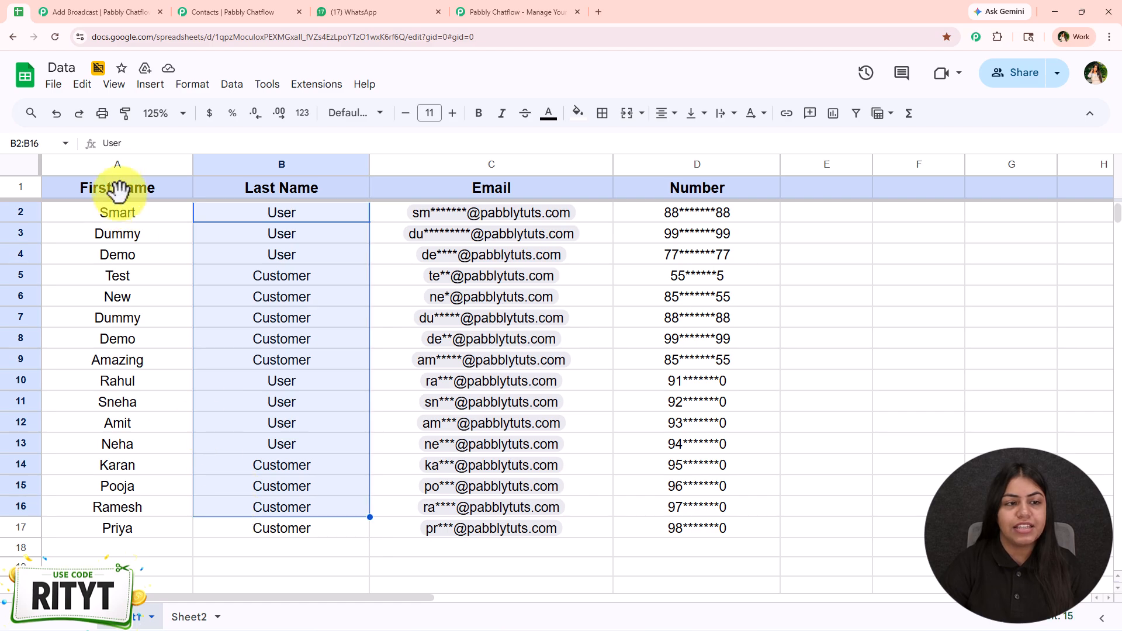
left_click(159, 114)
left_click(161, 257)
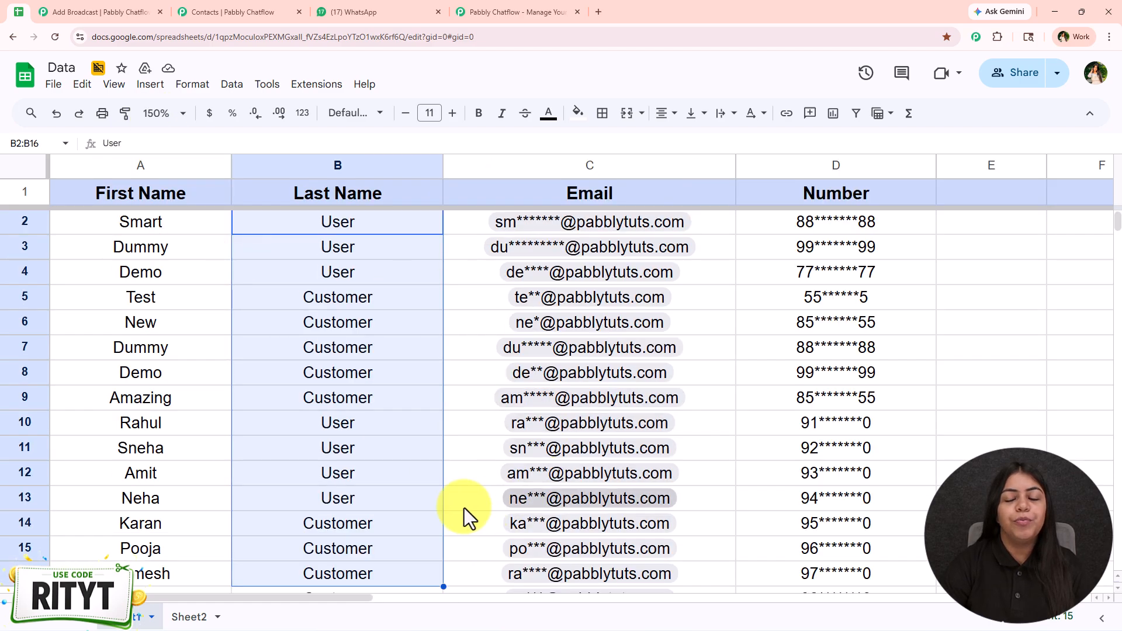
left_click(265, 328)
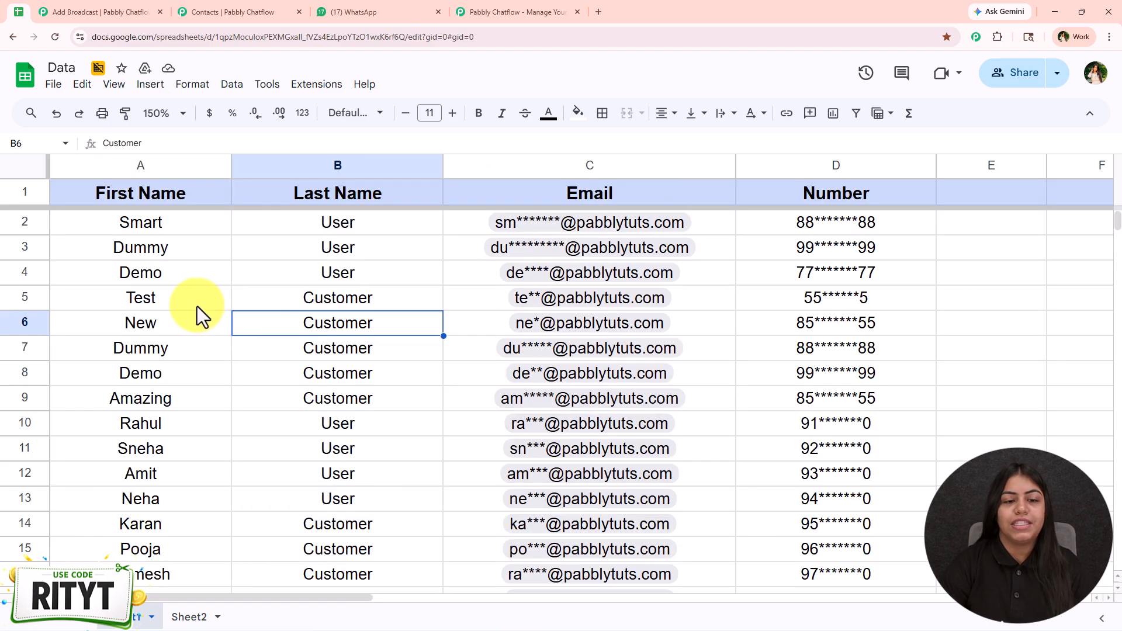
- Find the Comma Separated Values (.csv) download format for the sheet and compare it with the bulk contact upload form in Pabbly Chatflow
left_click(51, 86)
mouse_move(266, 264)
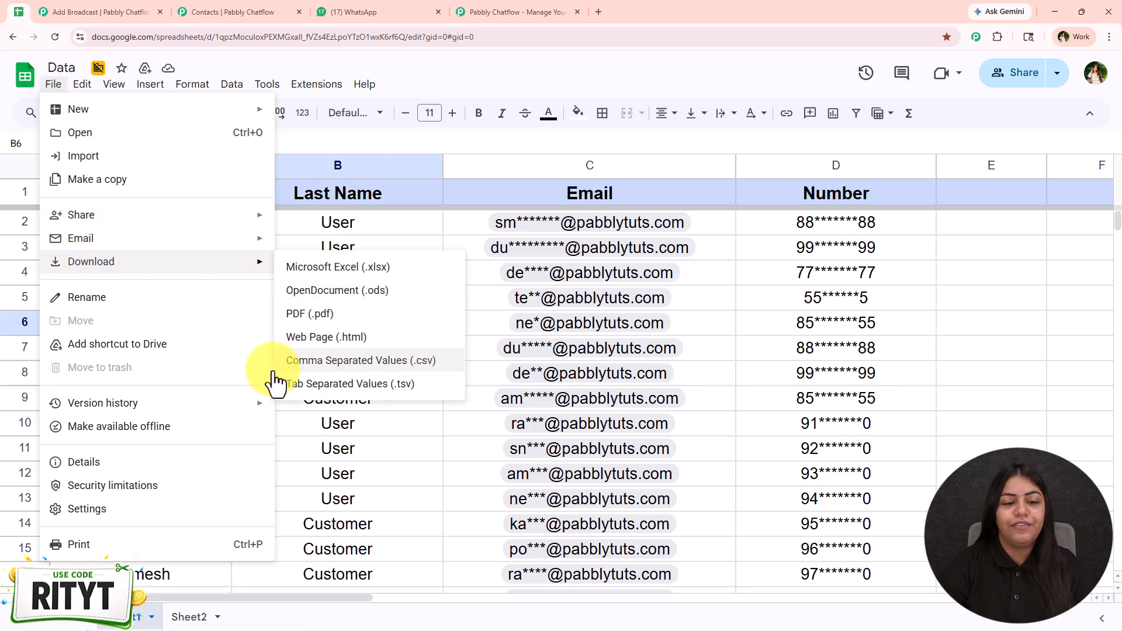
left_click(390, 361)
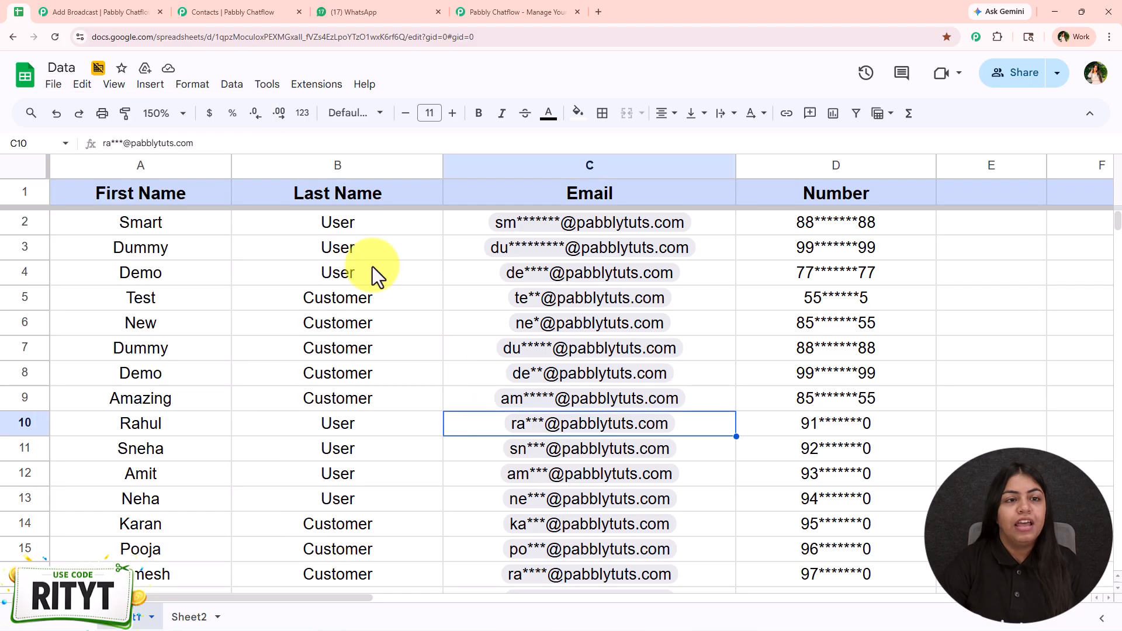
left_click(222, 8)
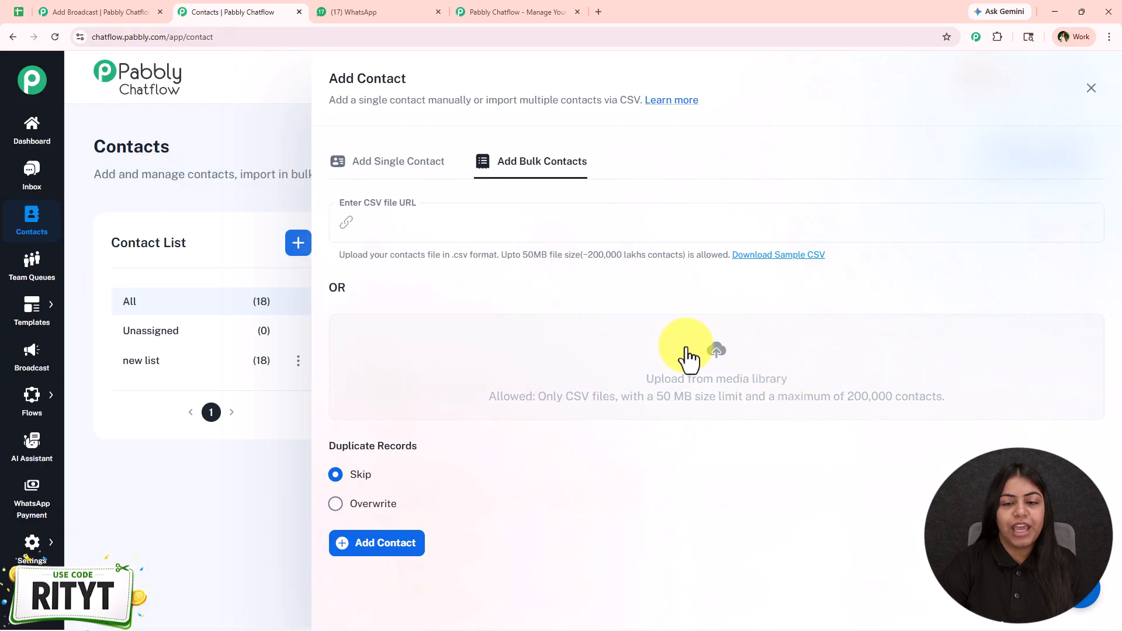
left_click(21, 11)
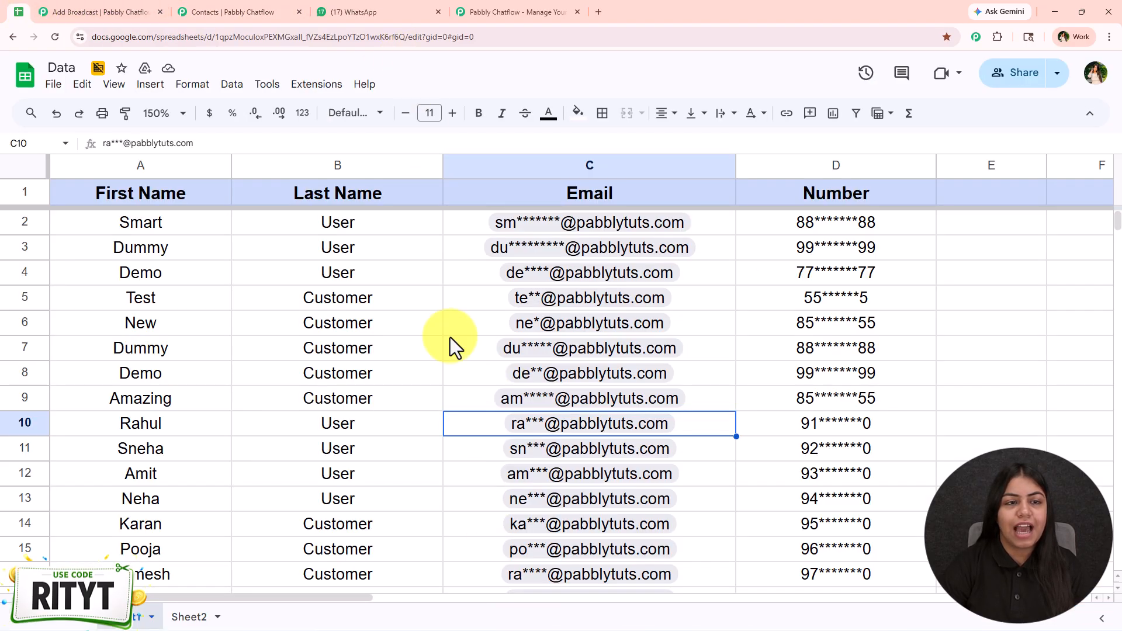
left_click(274, 11)
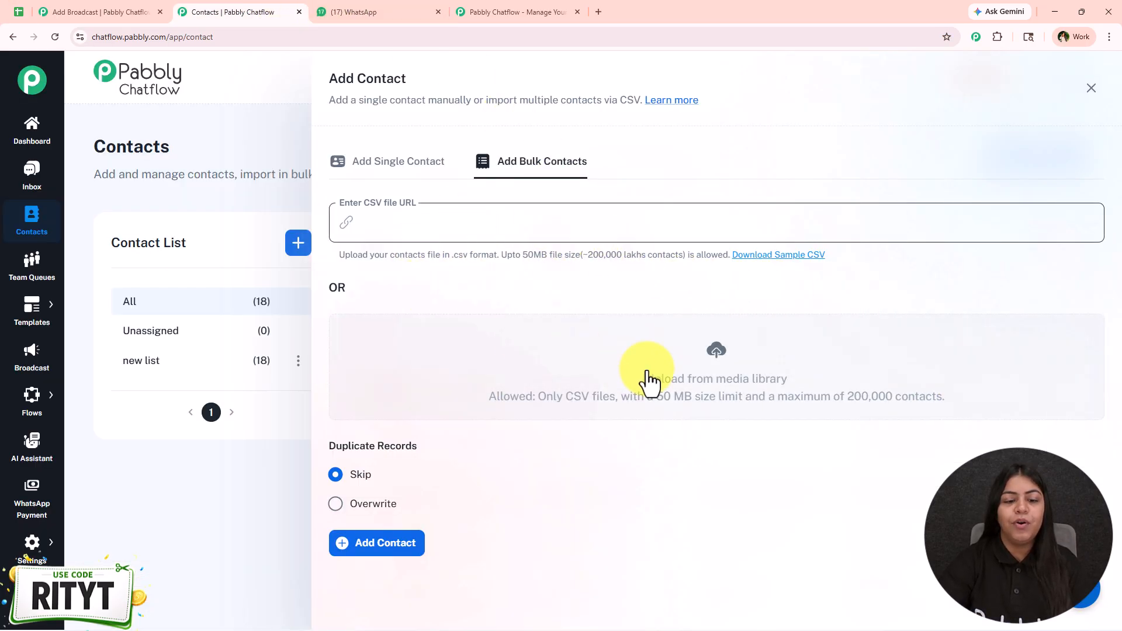
- Close the Add Contact form and review the contacts stored in new list
left_click(1092, 95)
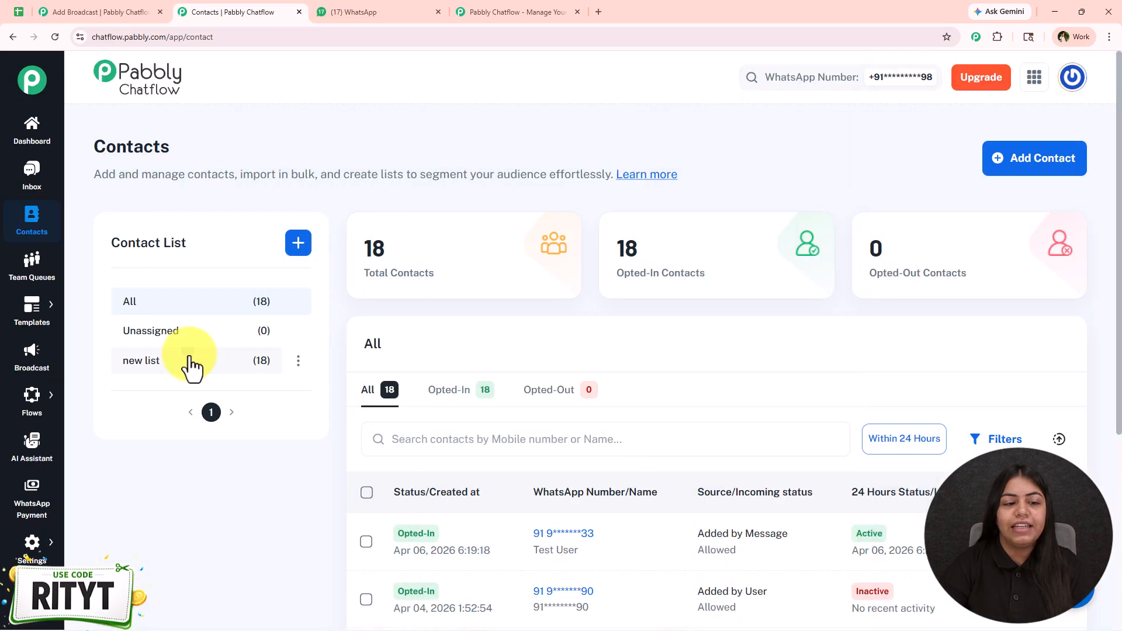
left_click(187, 367)
scroll(391, 410, "down", 4)
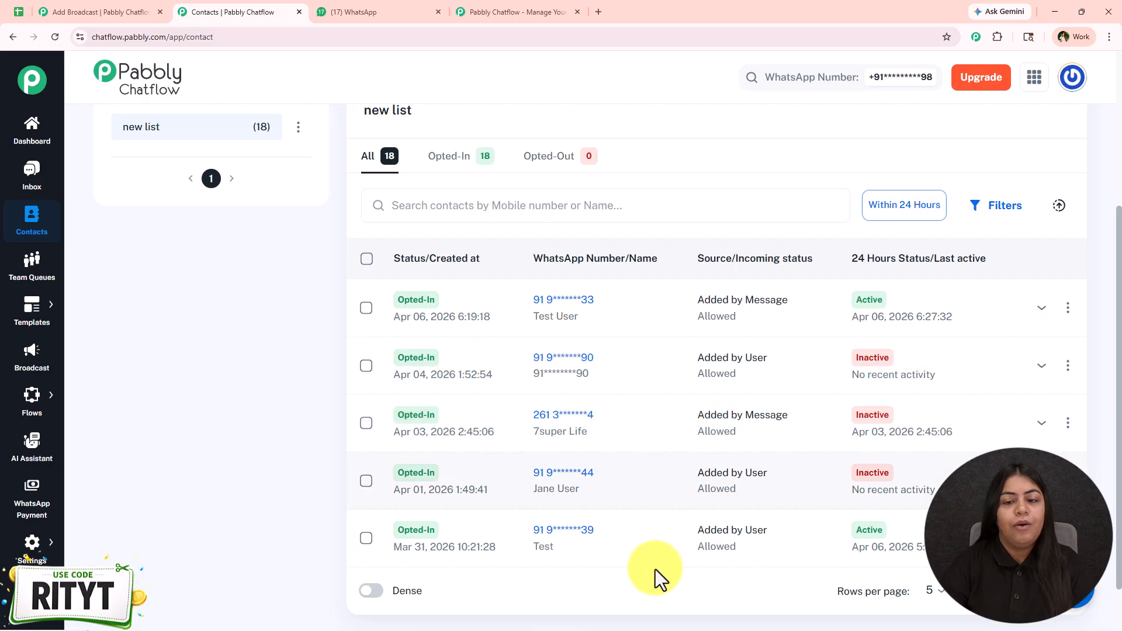
- Return to the broadcast form, try adding All unassigned contacts as a second contacts list, and remove it again
left_click(147, 12)
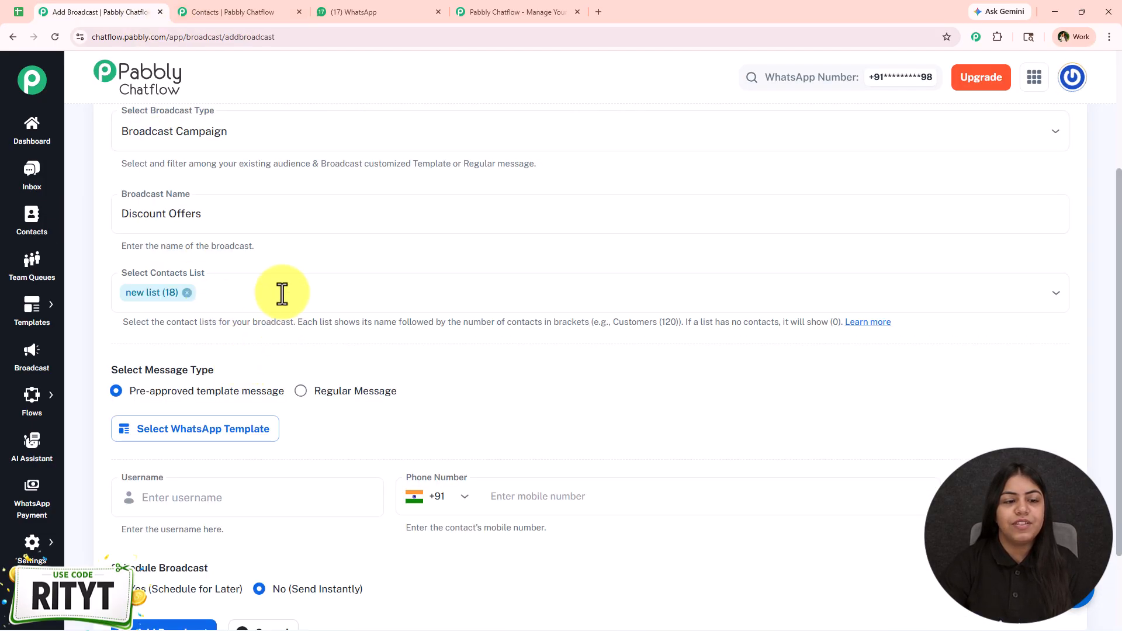
left_click(283, 292)
left_click(328, 354)
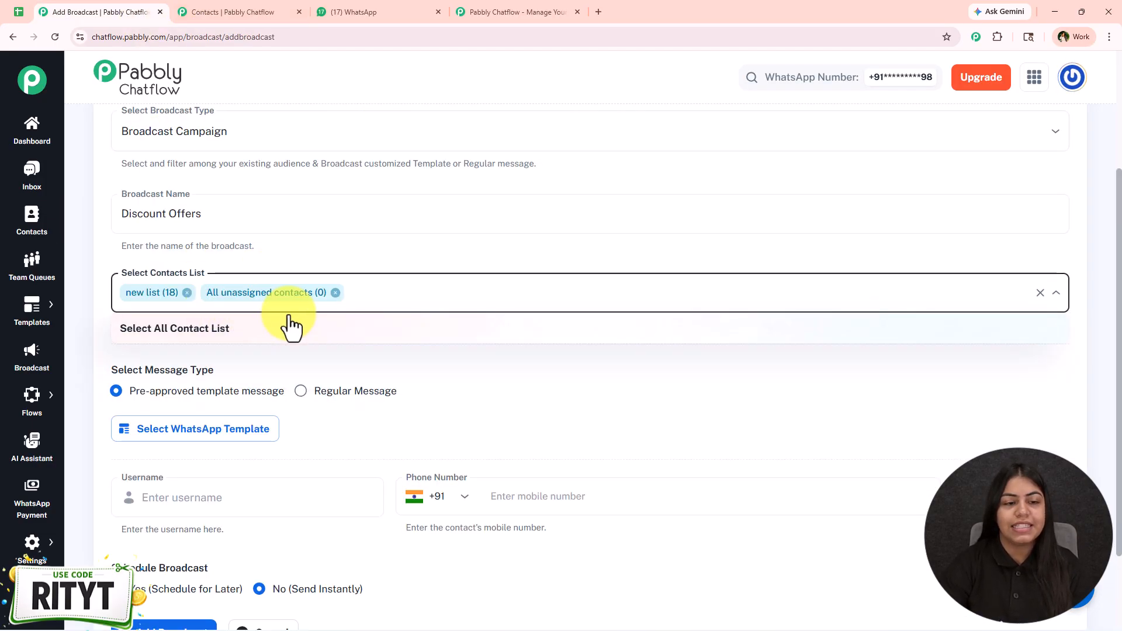
left_click(336, 293)
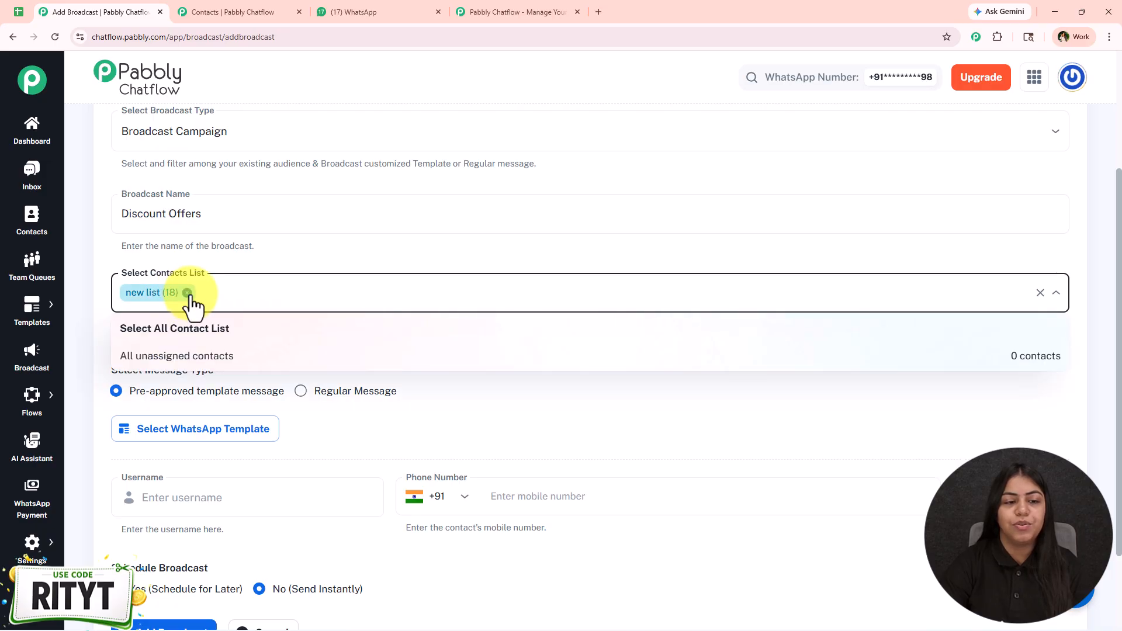
left_click(368, 419)
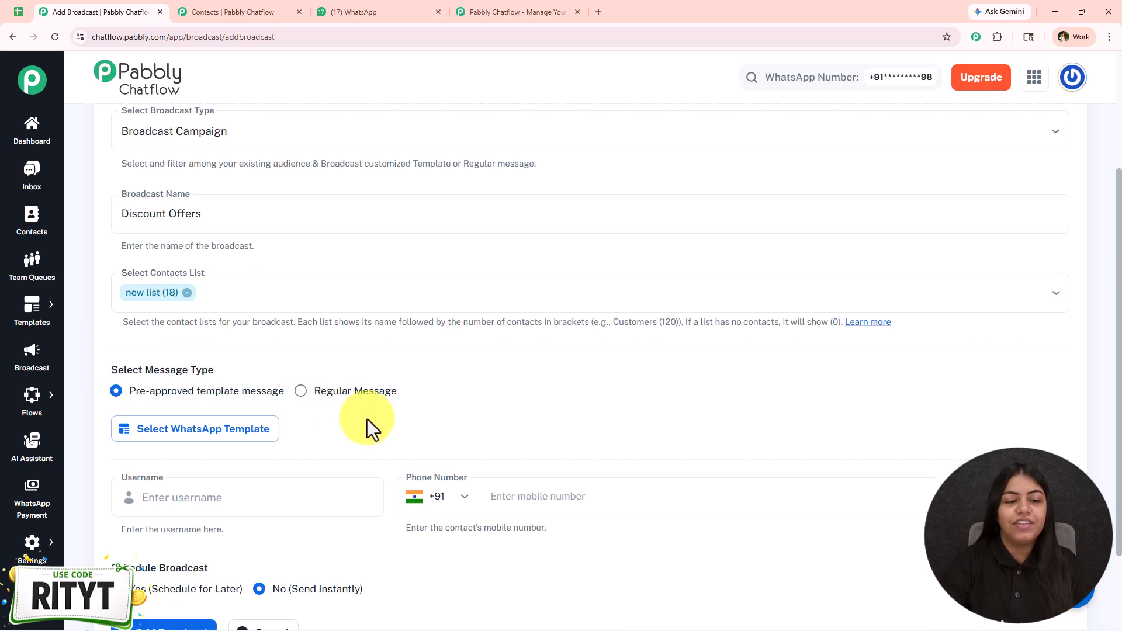
- Try the Regular Message type with the text Hey, clear it, and restore the Pre-approved template message type
scroll(363, 432, "down", 2)
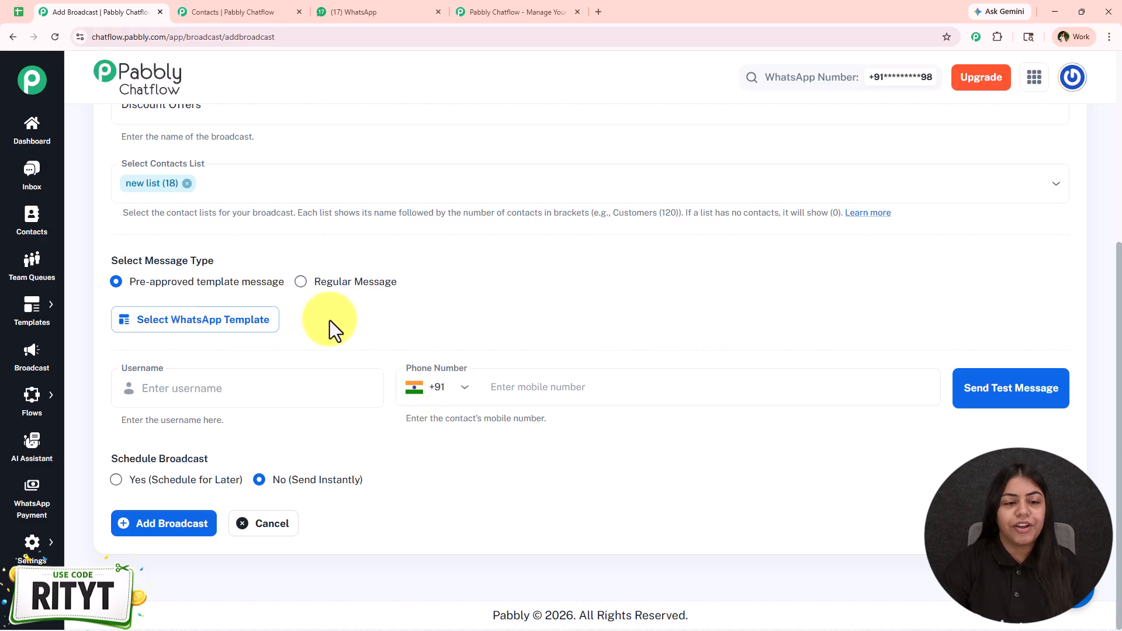
left_click(300, 282)
left_click(251, 401)
type("Hey")
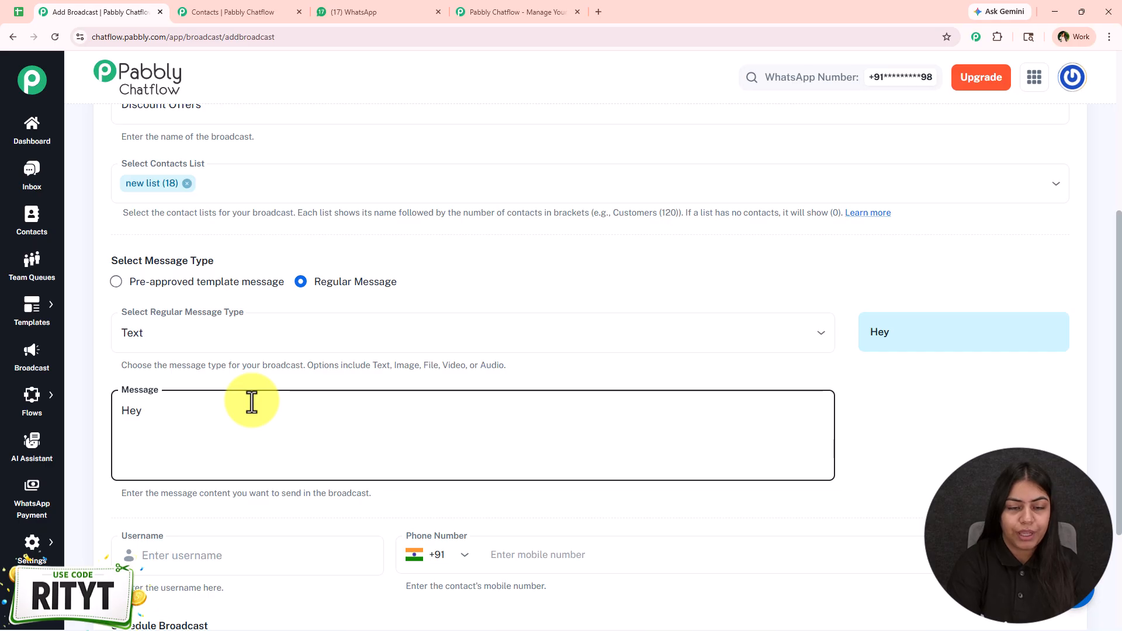
key("BackSpace")
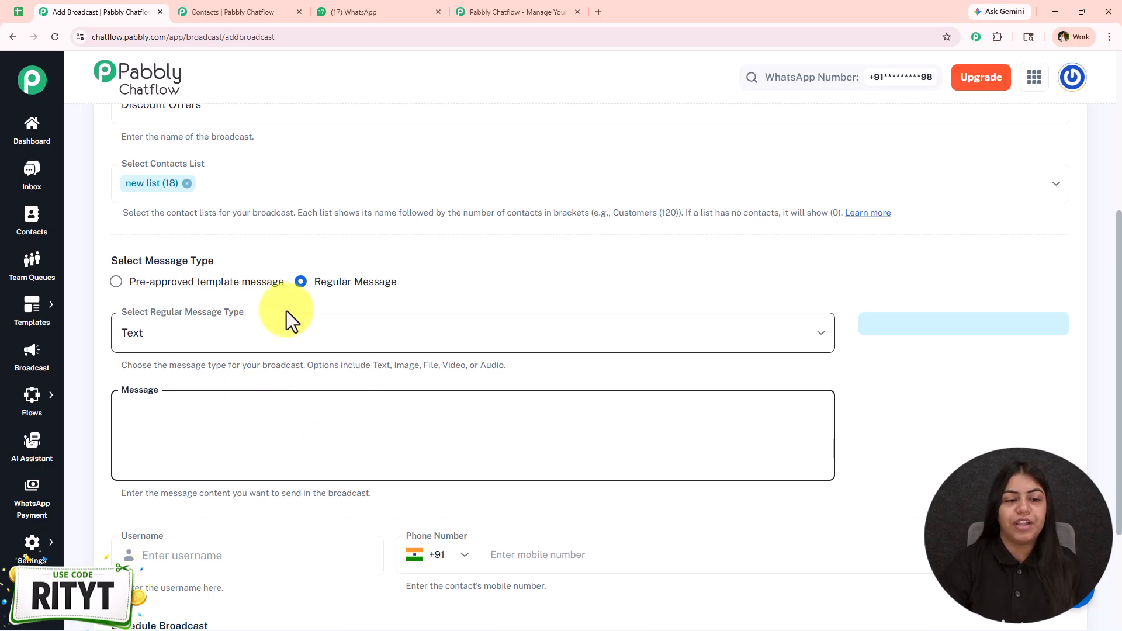
left_click(275, 296)
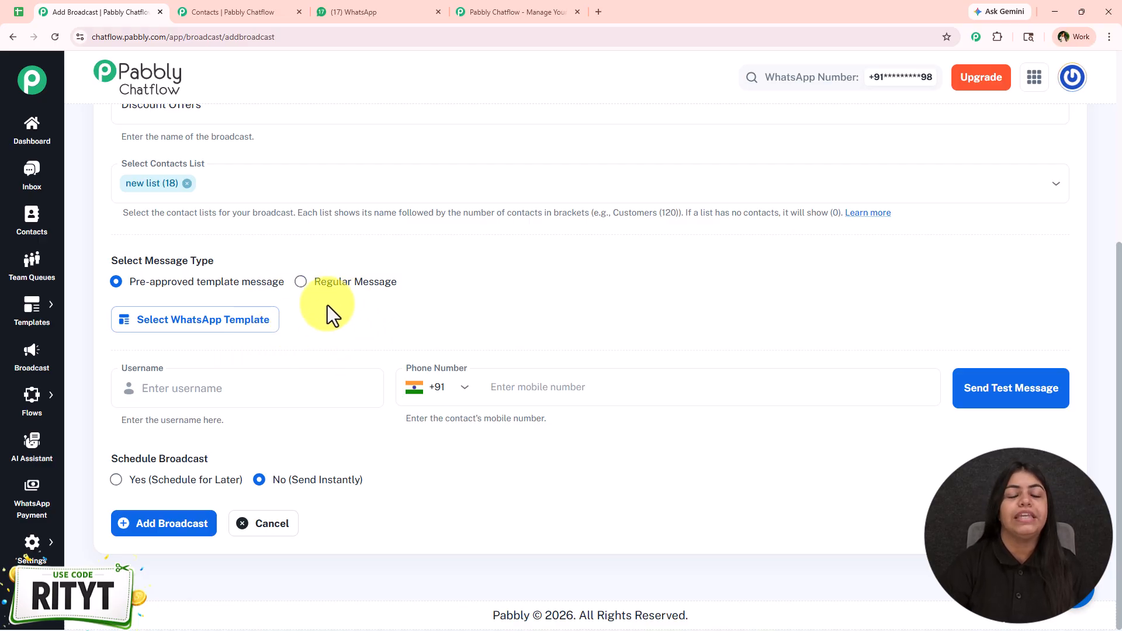
- Open the Templates section in the other Chatflow tab and view the available ways to add a template
left_click(240, 12)
mouse_move(35, 310)
left_click(117, 300)
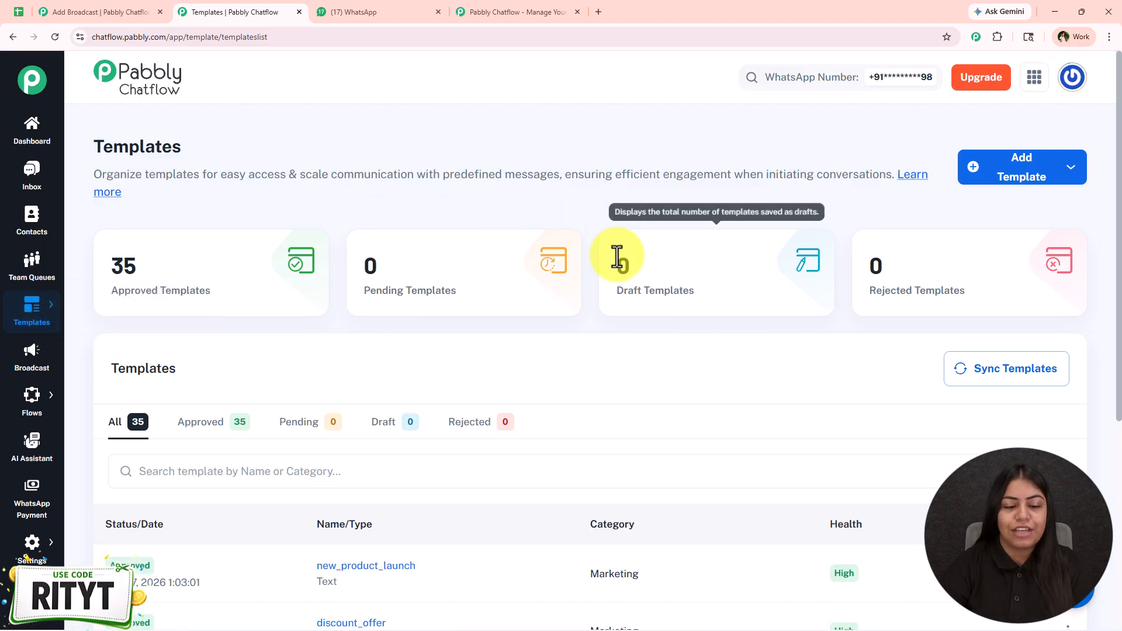
left_click(994, 180)
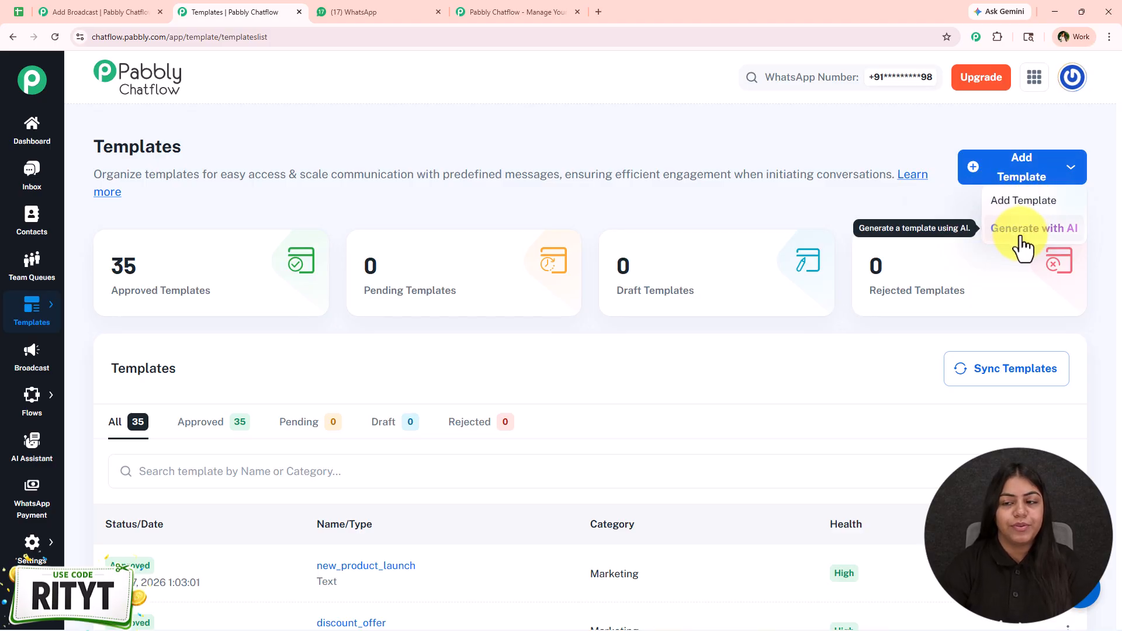
left_click(710, 189)
- Preview the discount_offer template, examine its name variable and restaurant offer text, and close the preview
scroll(356, 429, "down", 2)
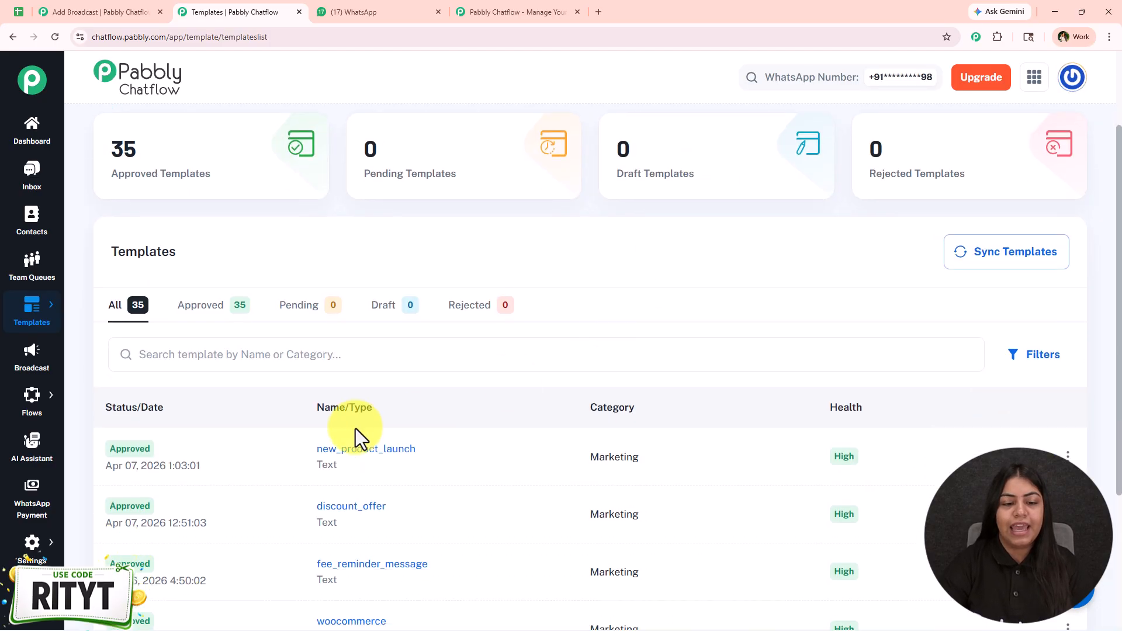
left_click(348, 503)
left_click_drag(404, 299, 501, 295)
left_click(416, 333)
left_click_drag(405, 331, 727, 325)
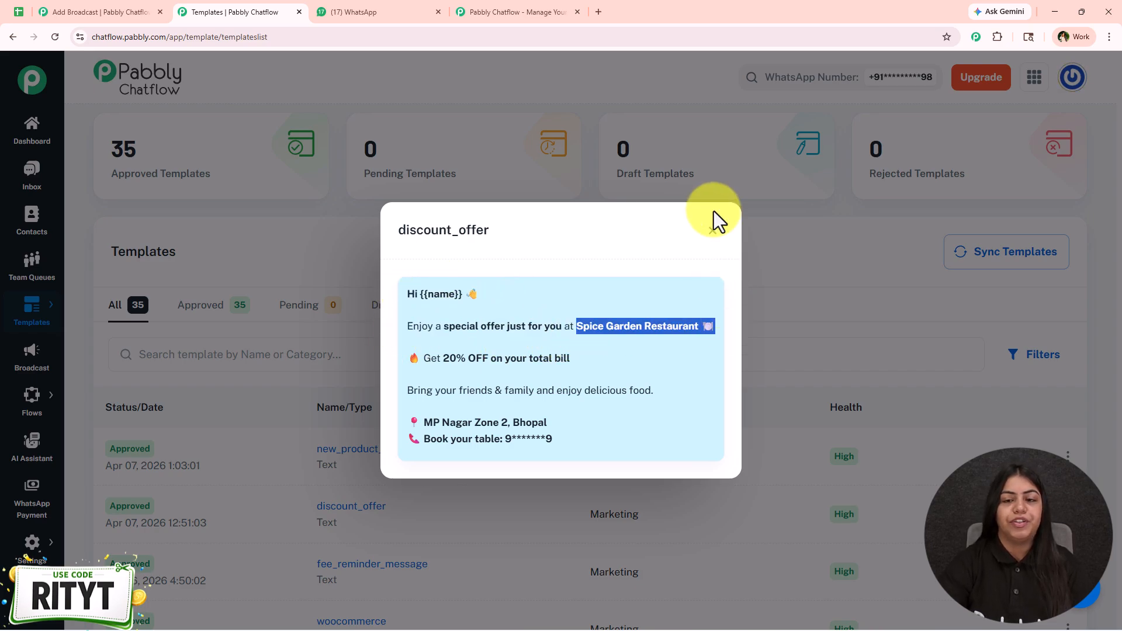
left_click(713, 231)
- Revisit the template creation options and check the approval status of the discount_offer template in the list
scroll(421, 395, "up", 4)
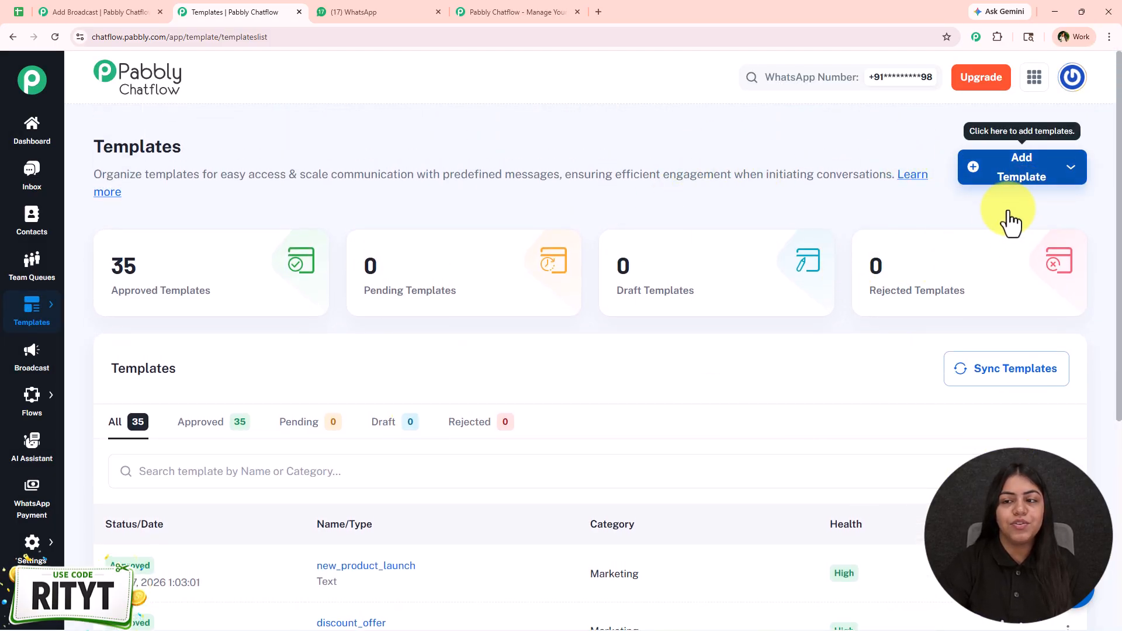
left_click(1020, 171)
left_click(679, 188)
scroll(380, 351, "down", 5)
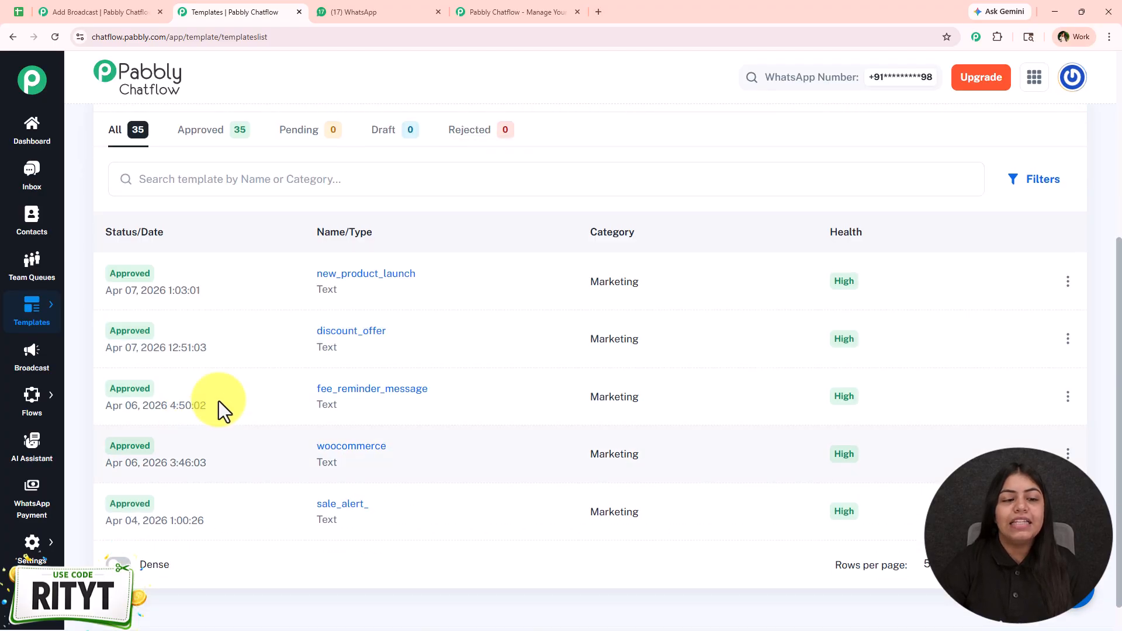
left_click_drag(104, 335, 153, 339)
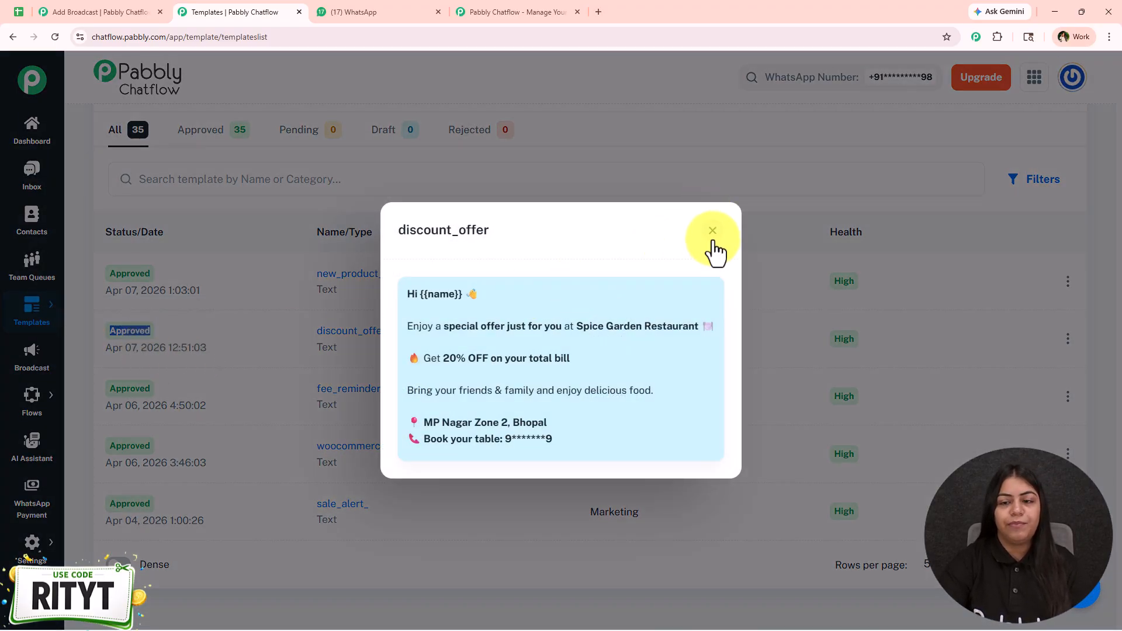
- Close the discount_offer preview, return to the Add Broadcast form, and choose discount_offer as its WhatsApp template
left_click(712, 246)
scroll(370, 398, "up", 1)
scroll(370, 398, "up", 3)
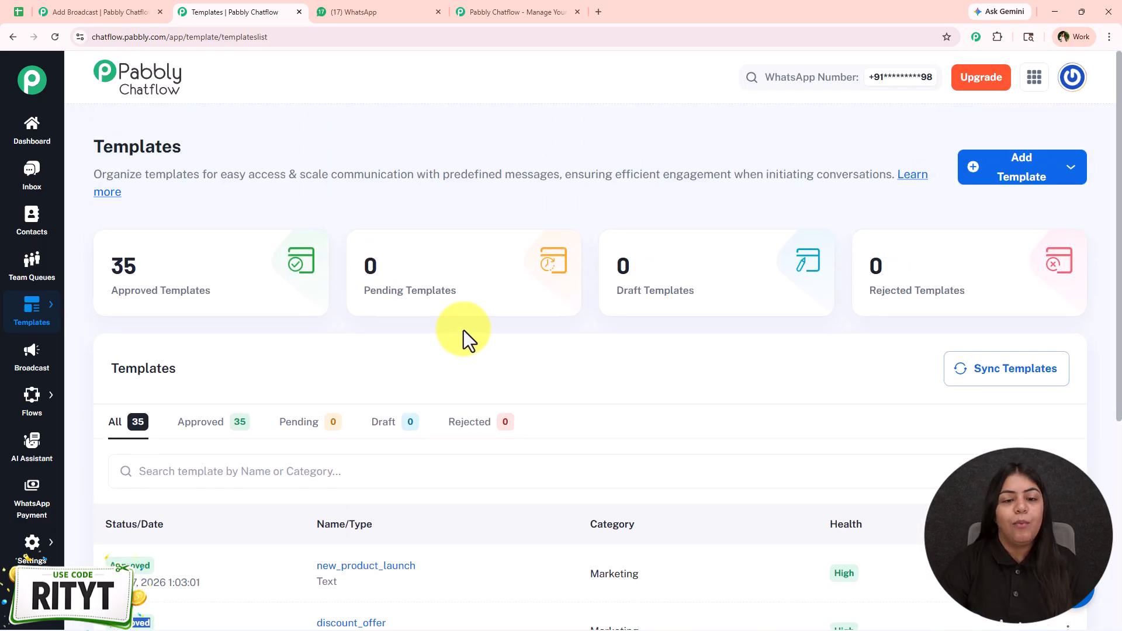
left_click(100, 12)
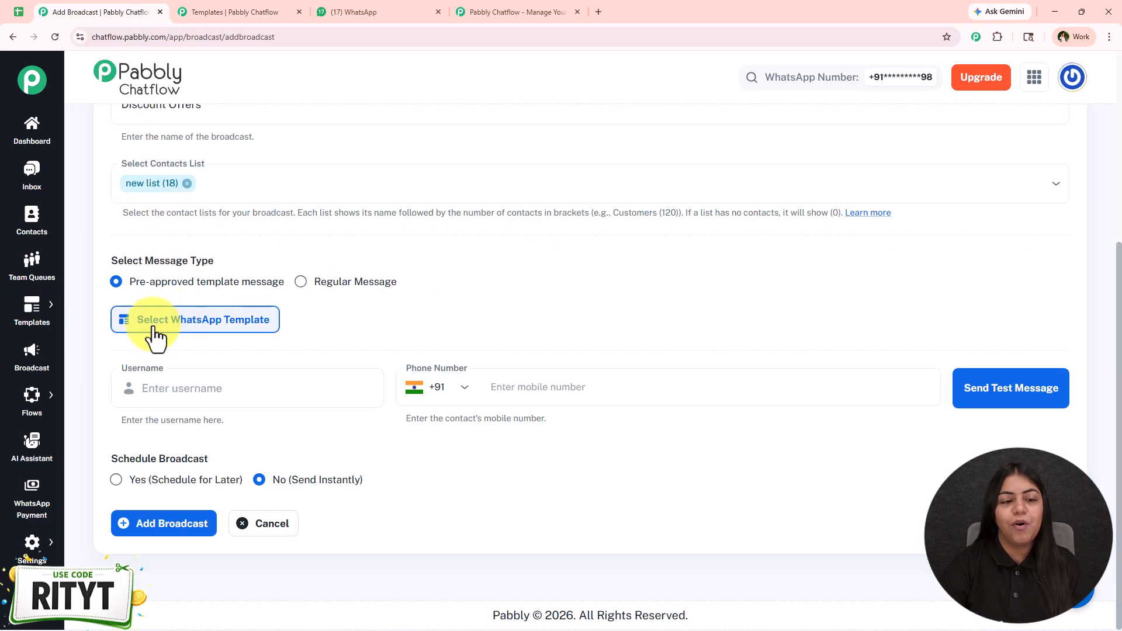
left_click(193, 335)
left_click(437, 371)
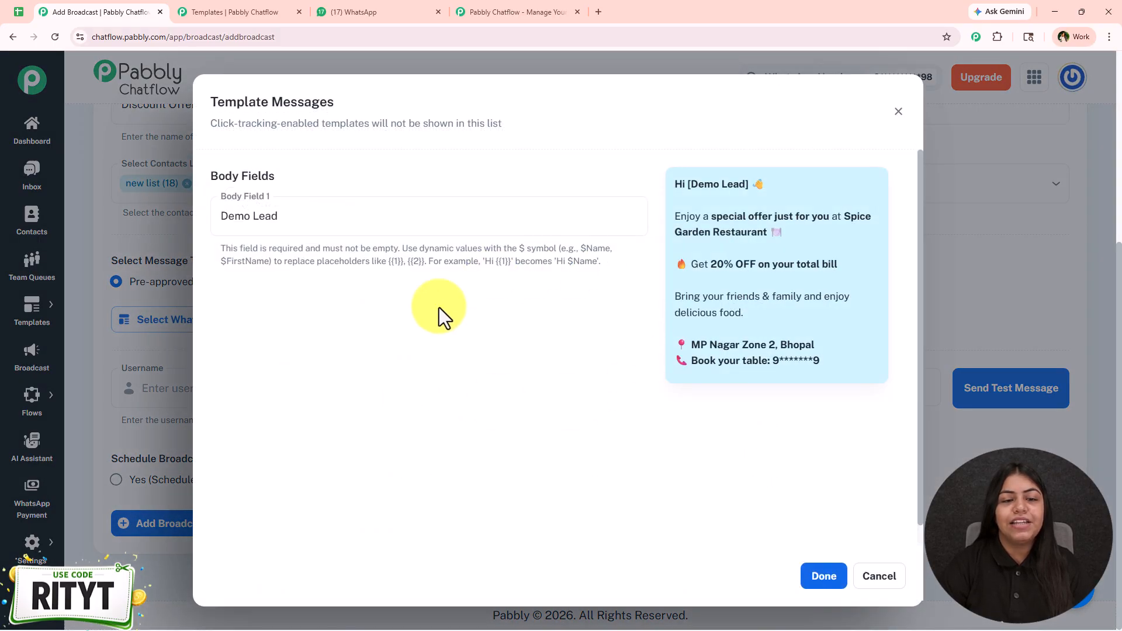
- Clear the default value from Body Field 1 and examine the name placeholder in the template message
key("BackSpace")
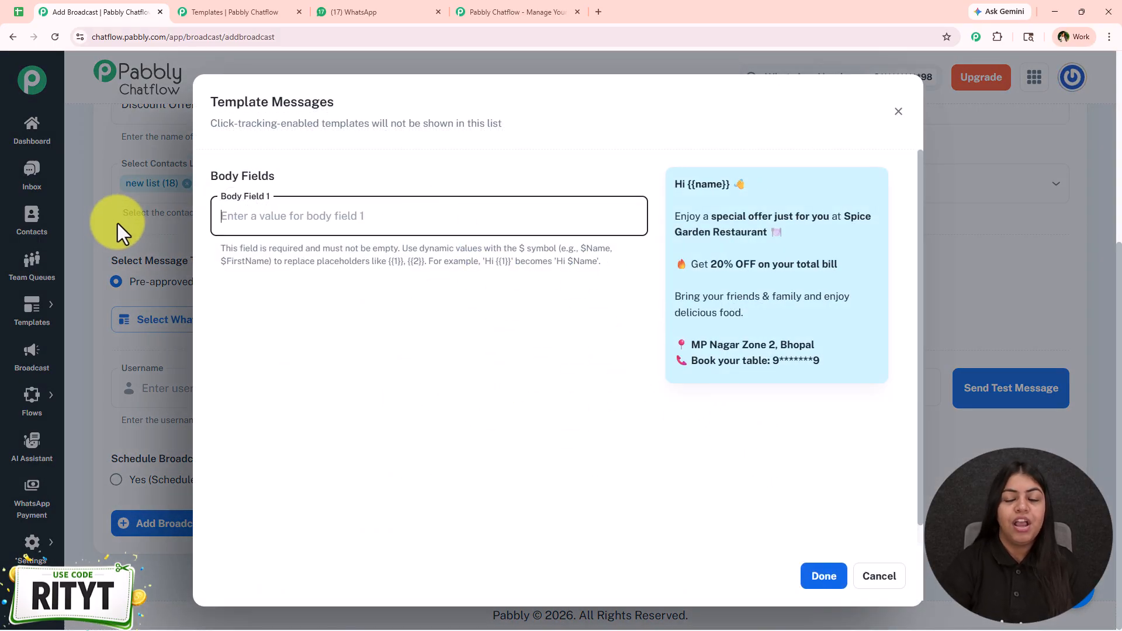
left_click_drag(695, 187, 722, 186)
left_click(256, 391)
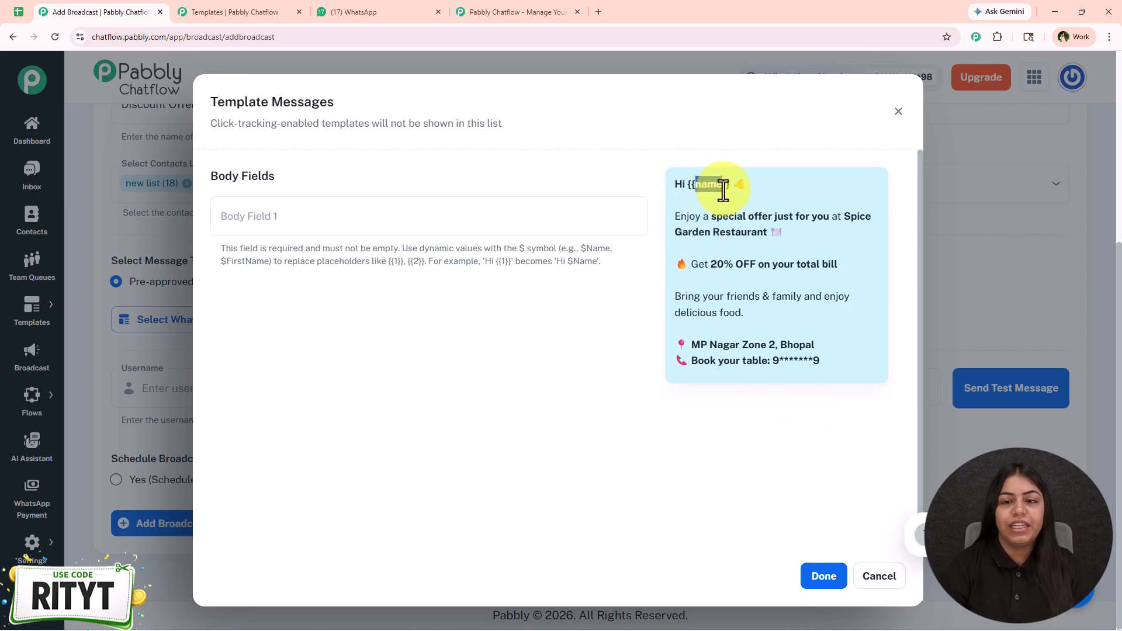
left_click(721, 282)
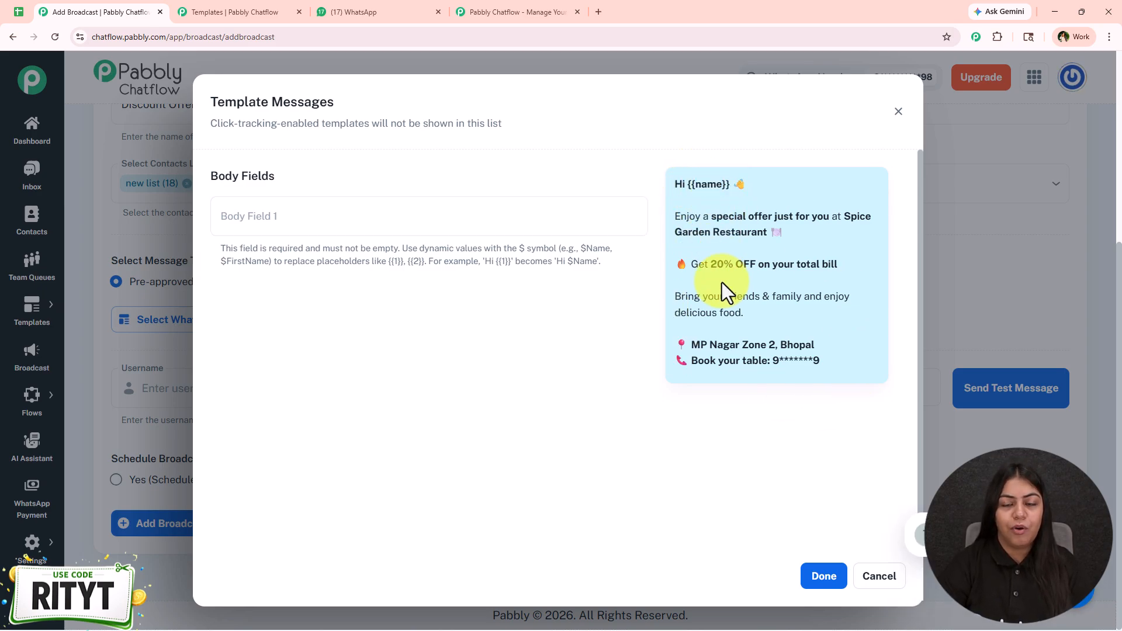
left_click_drag(735, 184, 687, 184)
- Switch to WhatsApp and examine the recipient name in the offer message of the Pabbly Chatflow 2 chat
left_click(332, 2)
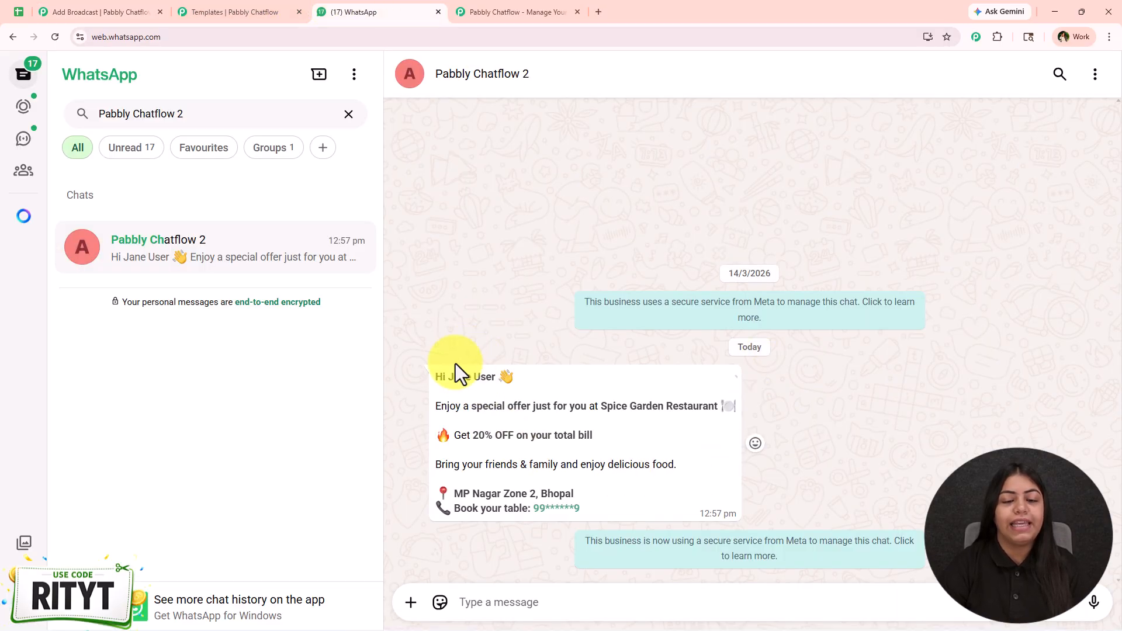
left_click_drag(448, 377, 503, 376)
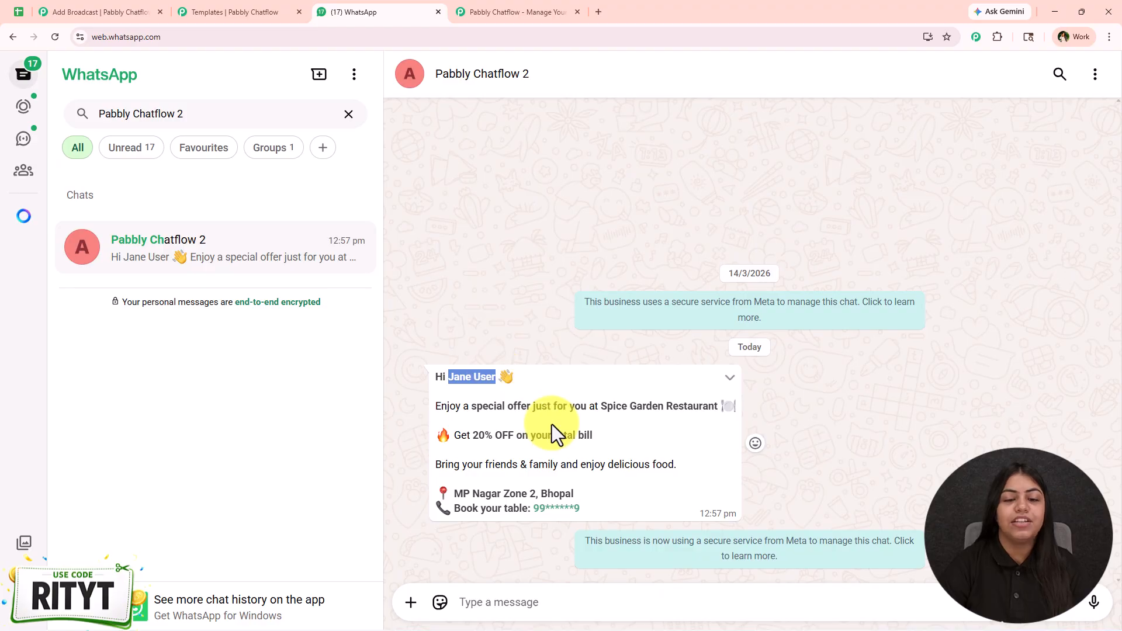
left_click(528, 457)
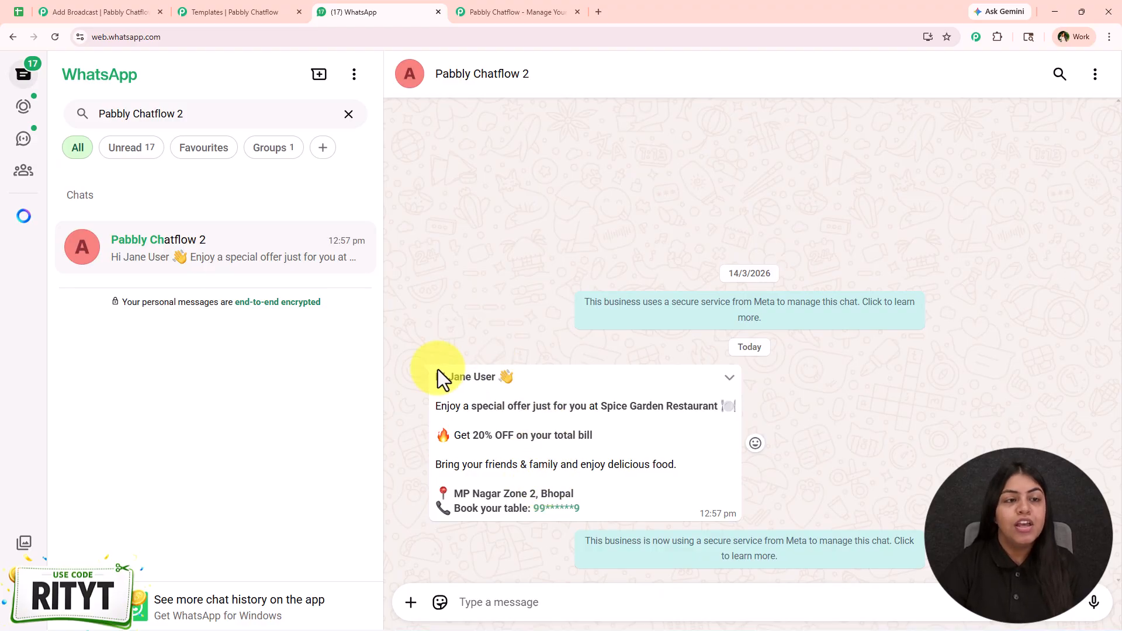
- Return to the Add Broadcast form and read the Body Field 1 note about dynamic values with the $ symbol
left_click(121, 11)
left_click(346, 224)
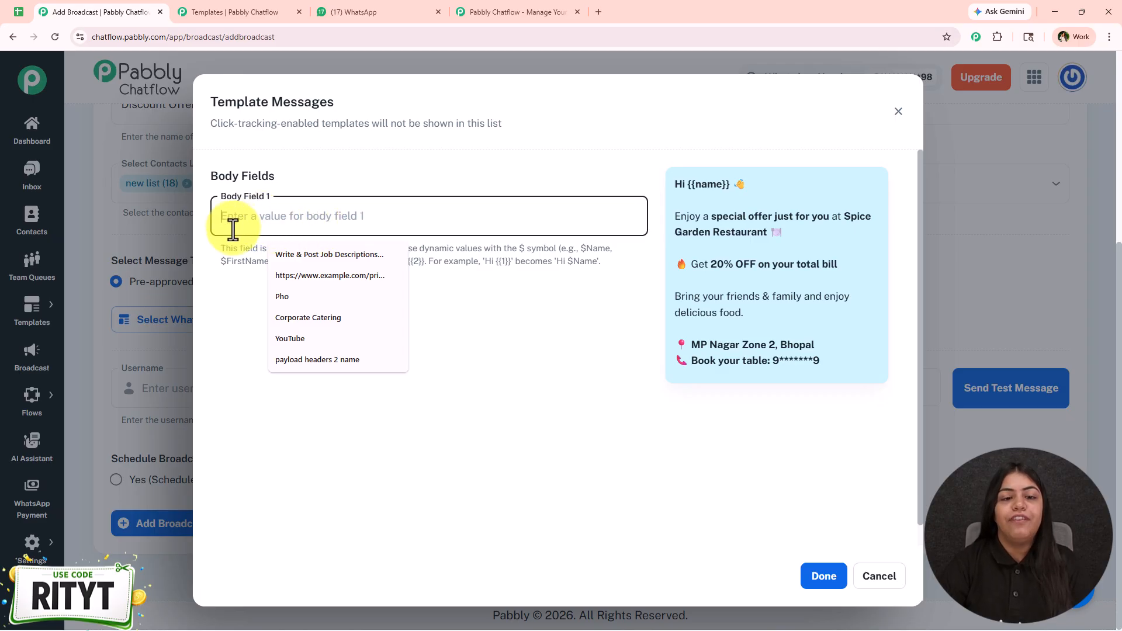
left_click(577, 290)
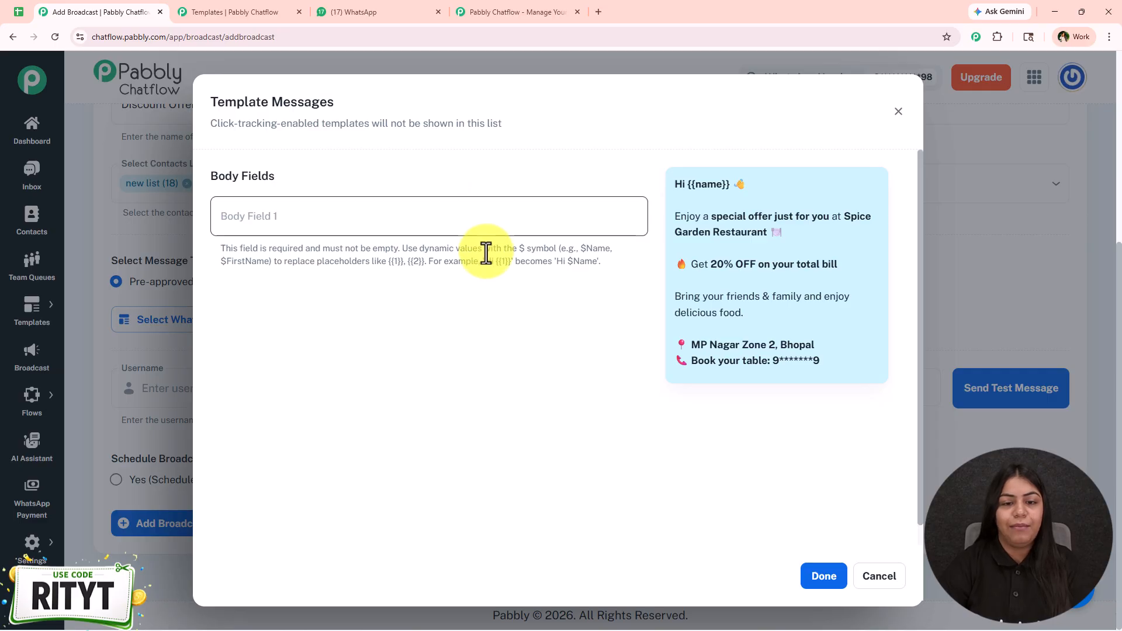
left_click_drag(398, 249, 513, 254)
left_click(484, 304)
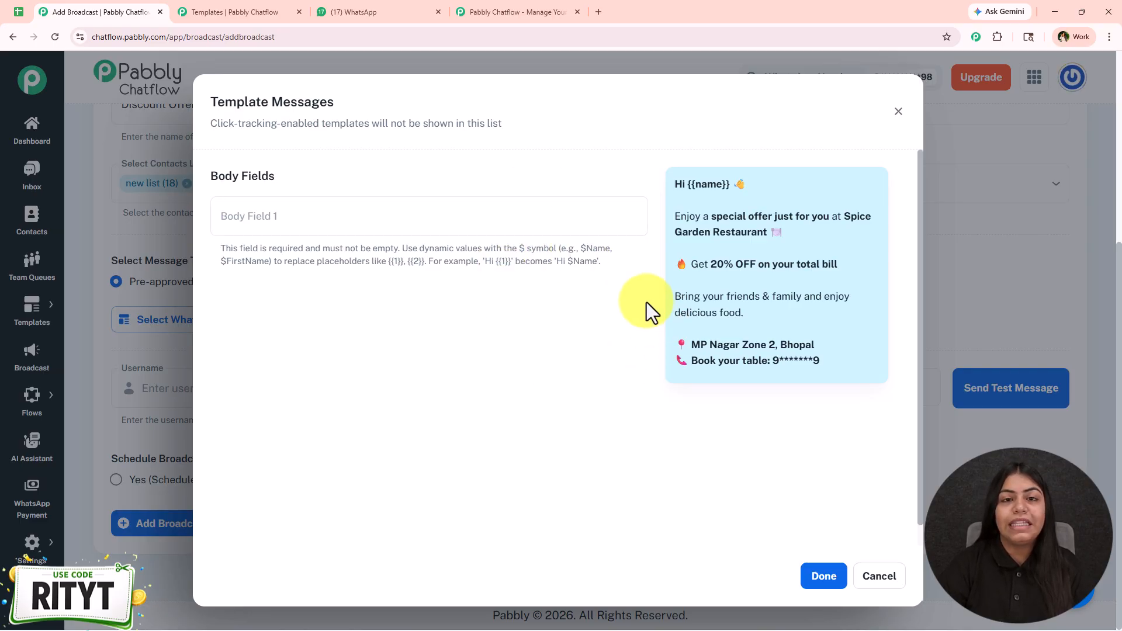
- Set Body Field 1 to $Name, compare it with the sample message in WhatsApp, and confirm the template
left_click(427, 202)
type("$Name")
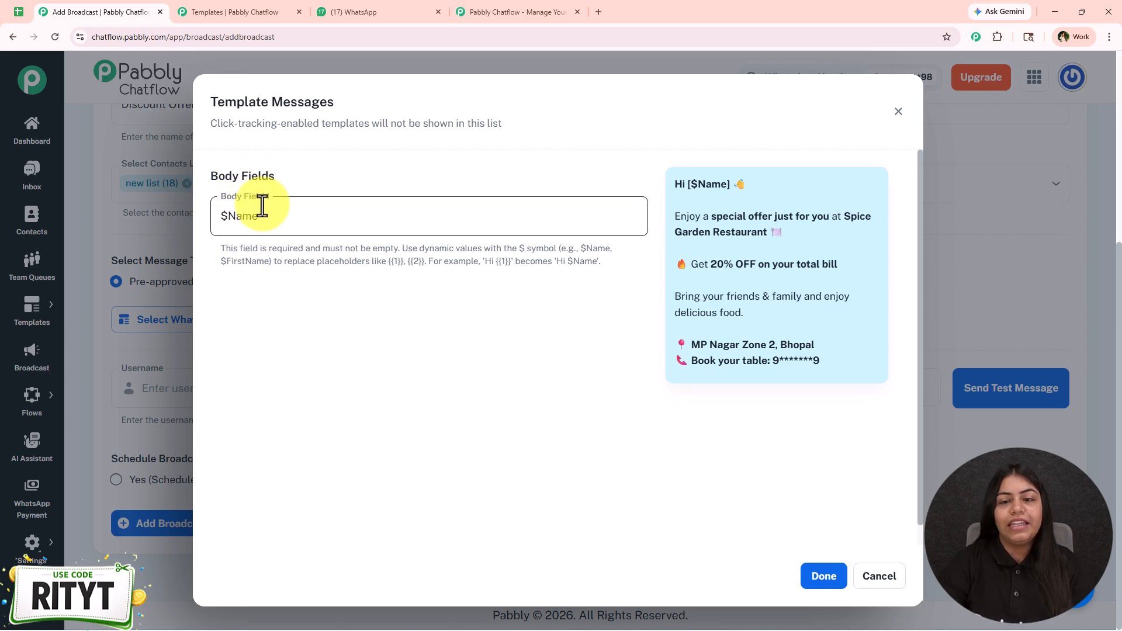
left_click(320, 13)
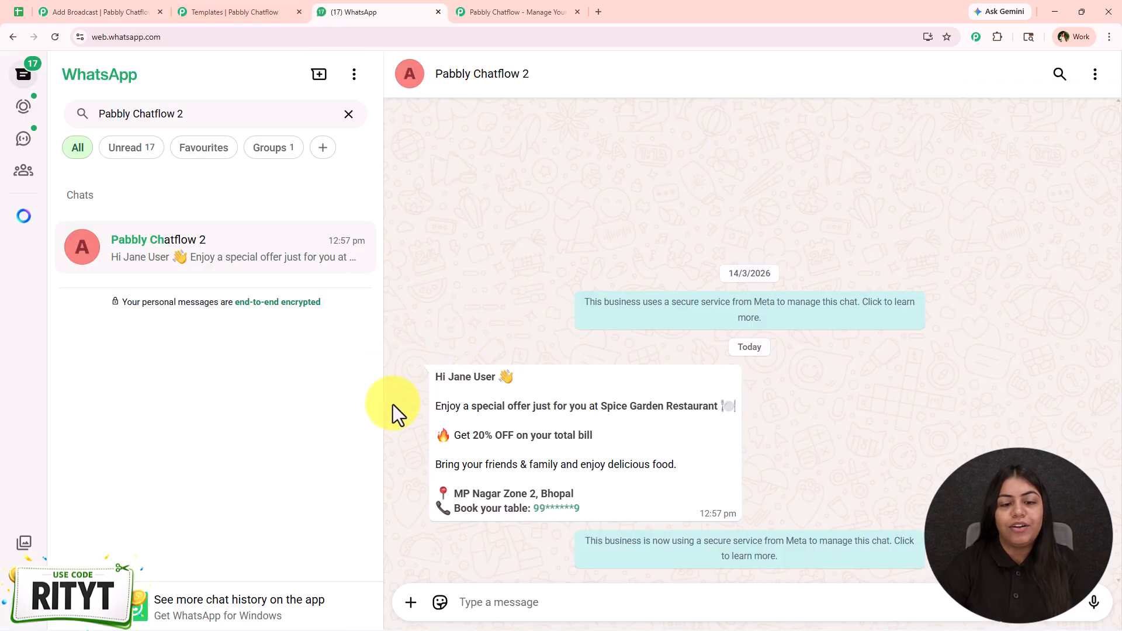
left_click(135, 11)
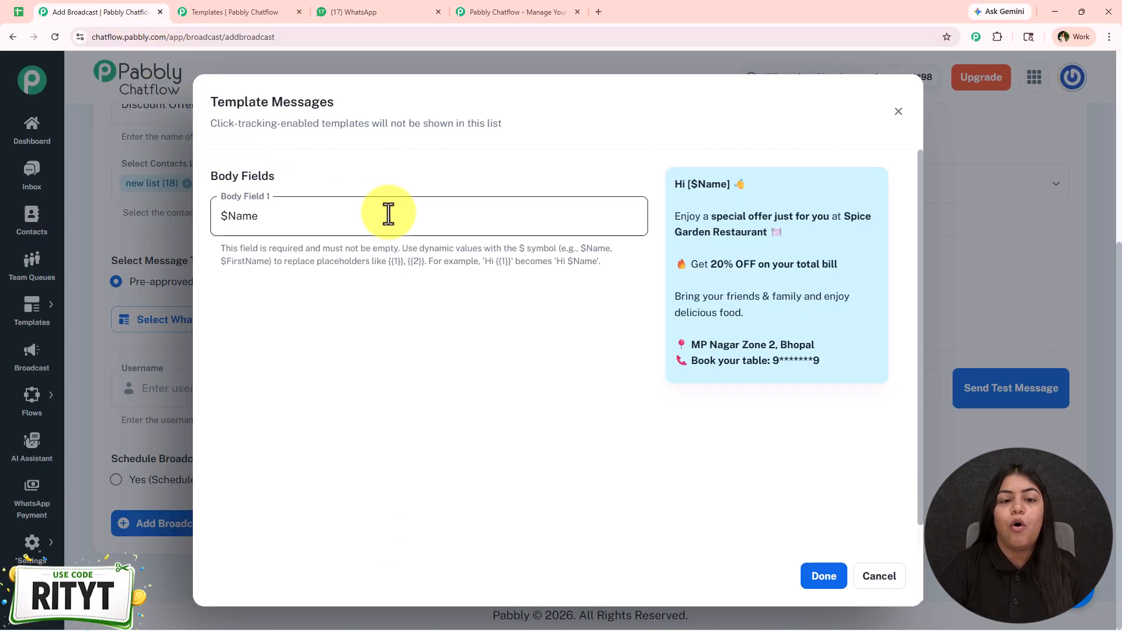
left_click(824, 577)
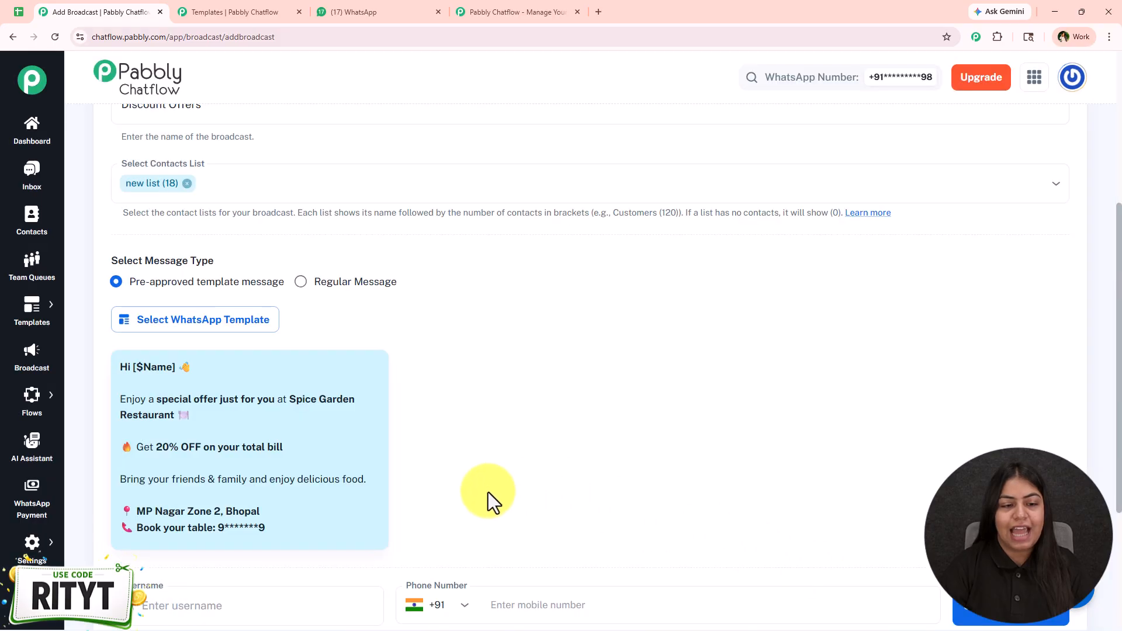
- Enter the test recipient's username and Indian mobile number and send a test message
scroll(489, 501, "down", 5)
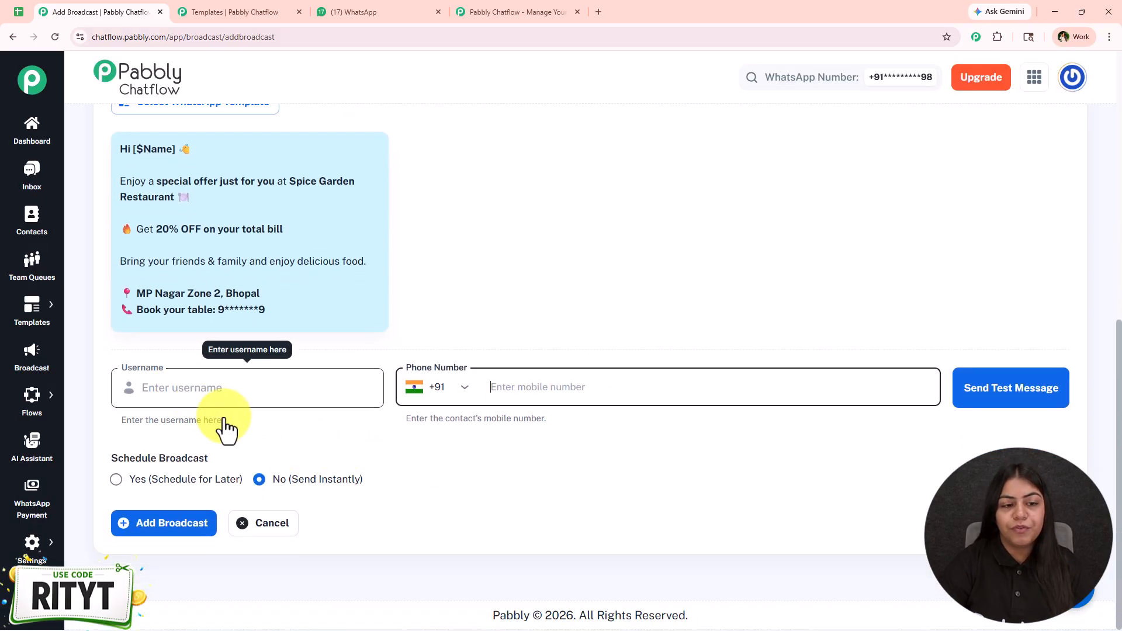
scroll(221, 421, "up", 3)
scroll(222, 421, "down", 2)
scroll(436, 403, "down", 1)
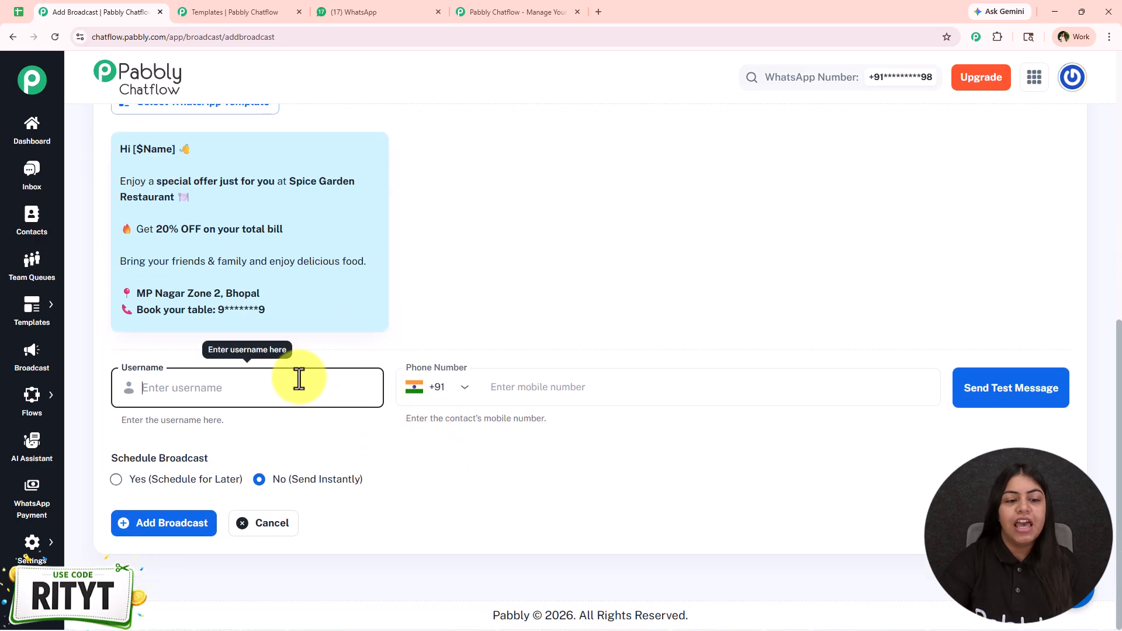
left_click(275, 401)
type("Jane US")
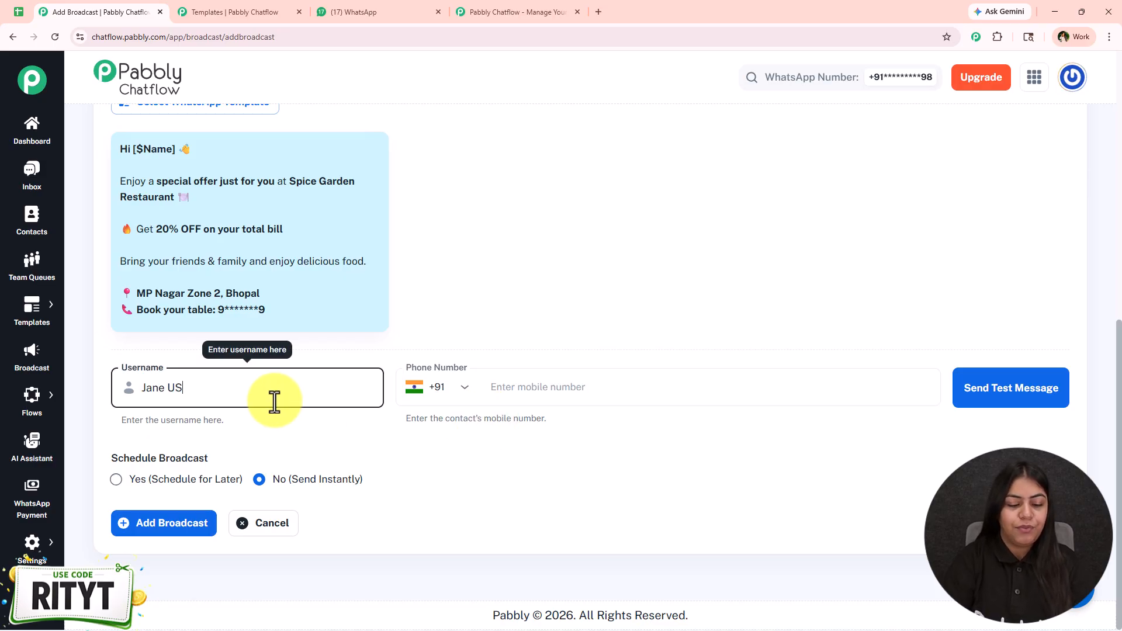
type("er")
left_click(582, 386)
type("903")
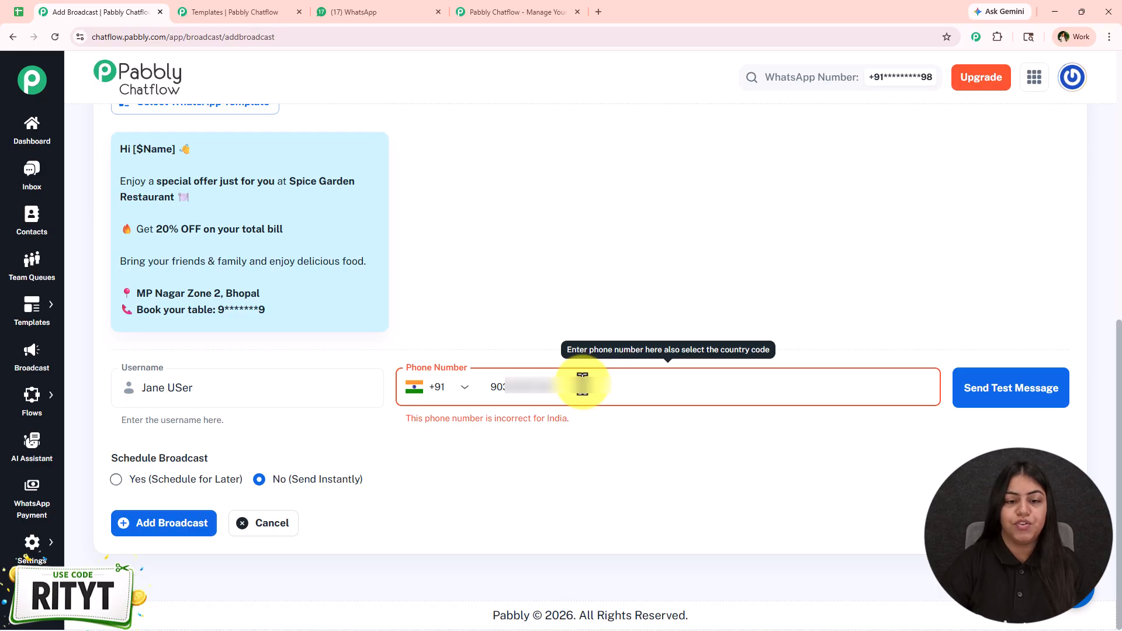
left_click(982, 393)
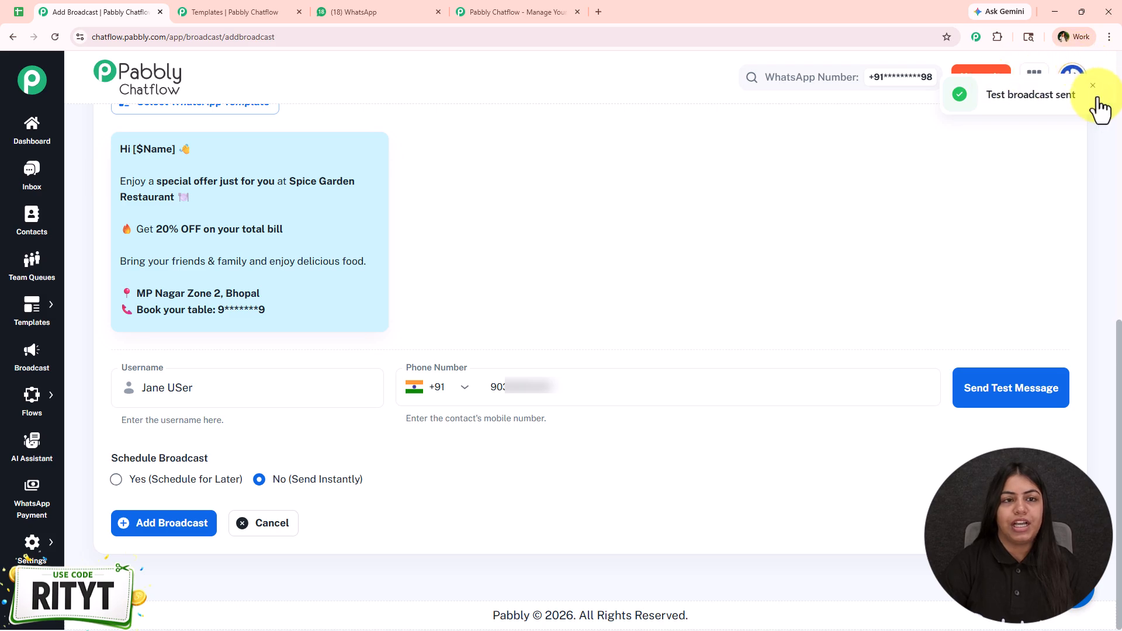
- Switch to WhatsApp and examine the newly received test message in the Pabbly Chatflow 2 chat
left_click(327, 1)
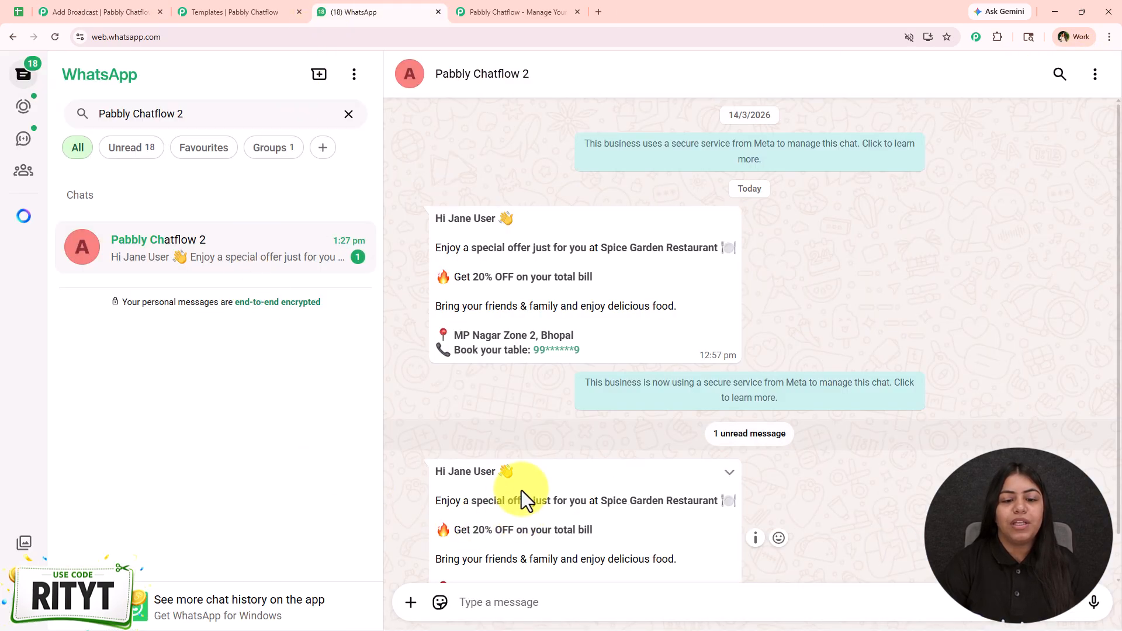
scroll(521, 490, "down", 1)
left_click_drag(430, 422, 613, 543)
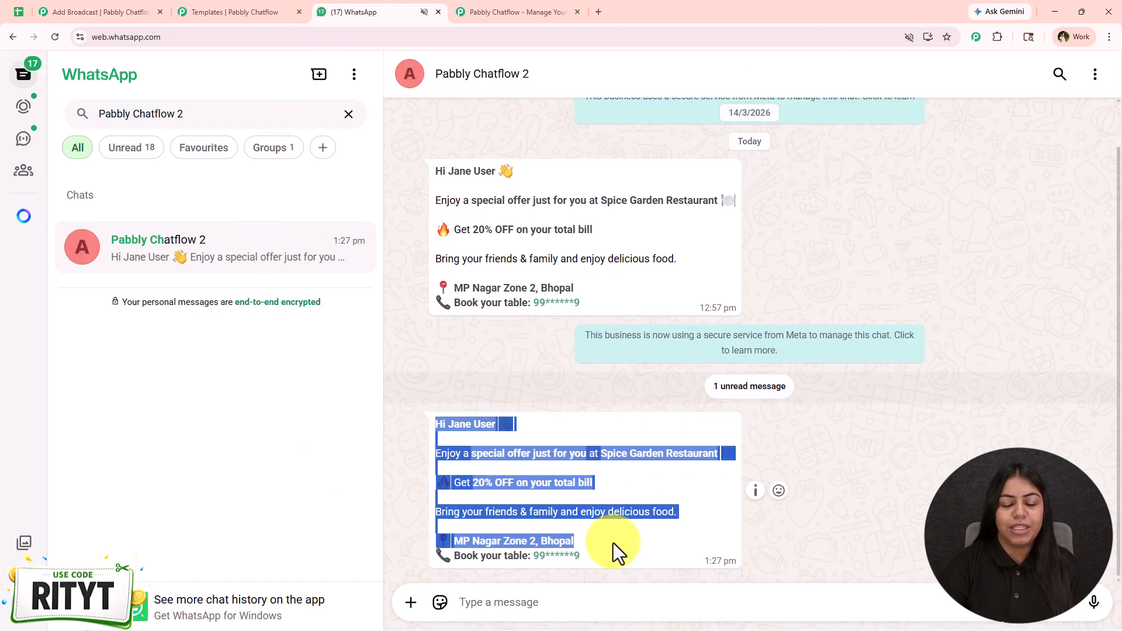
left_click(614, 541)
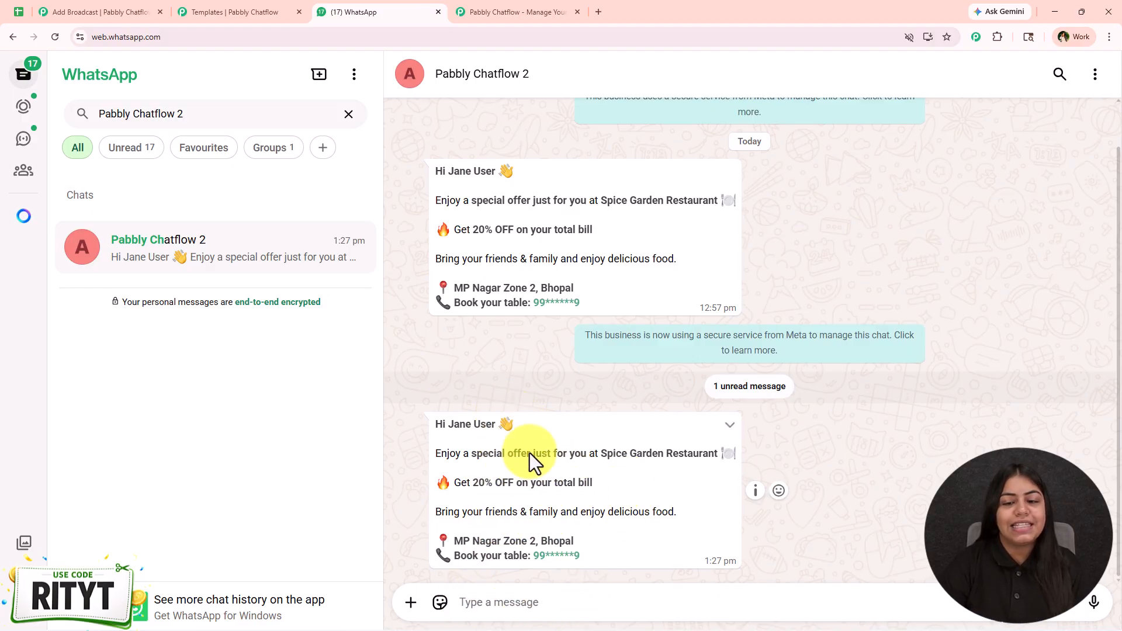
- Return to the Add Broadcast form and replace the test recipient's phone number with a dummy number
left_click(123, 5)
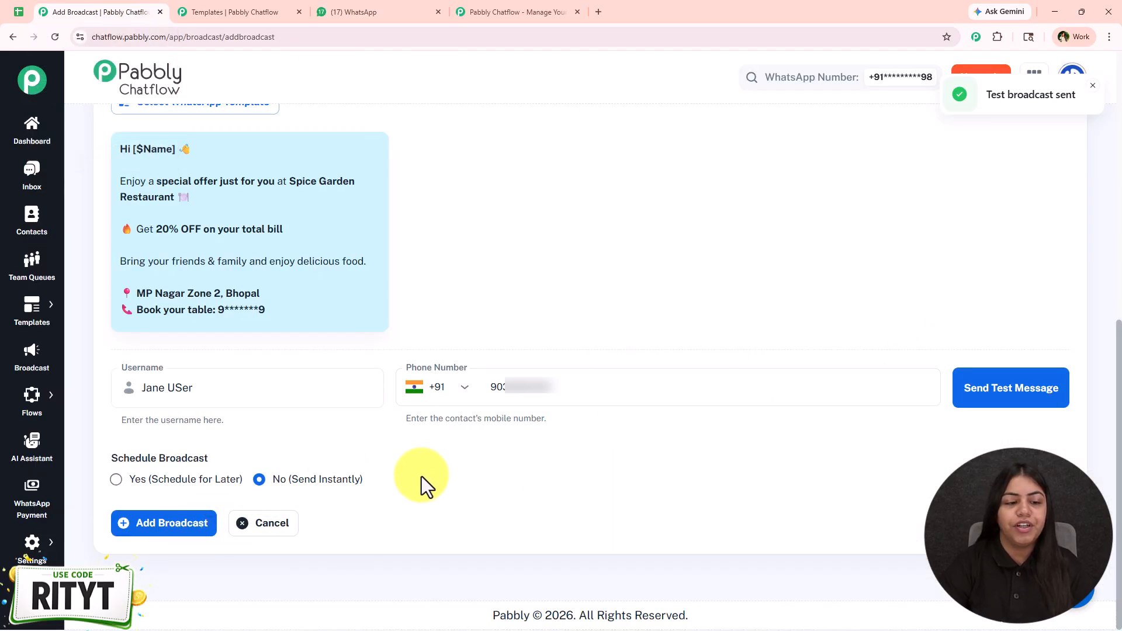
double_click(501, 387)
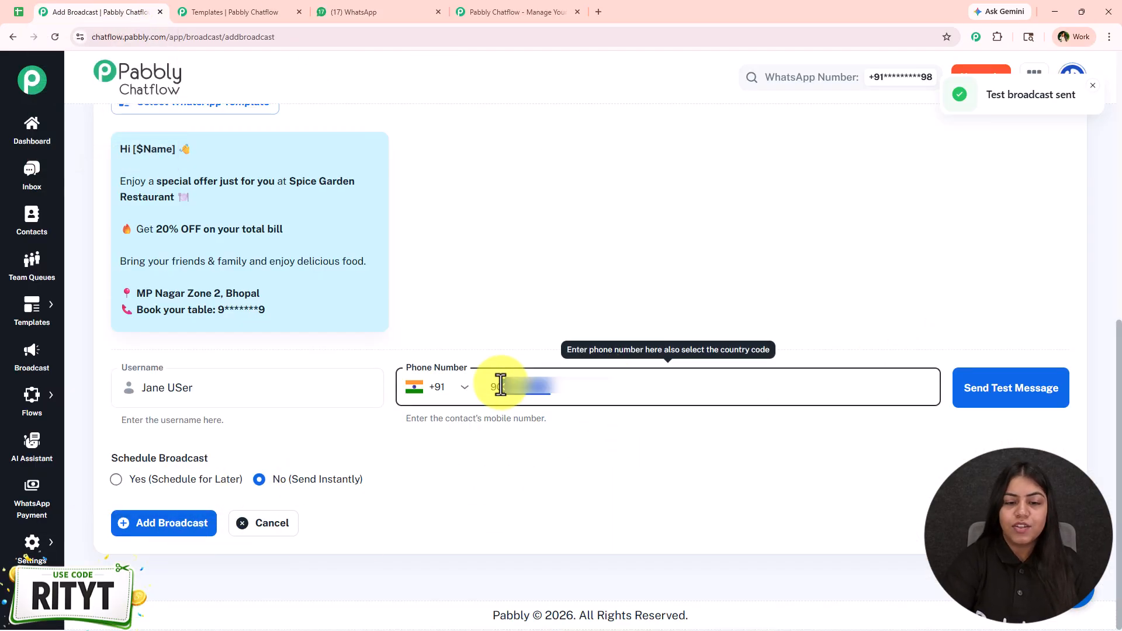
type("99")
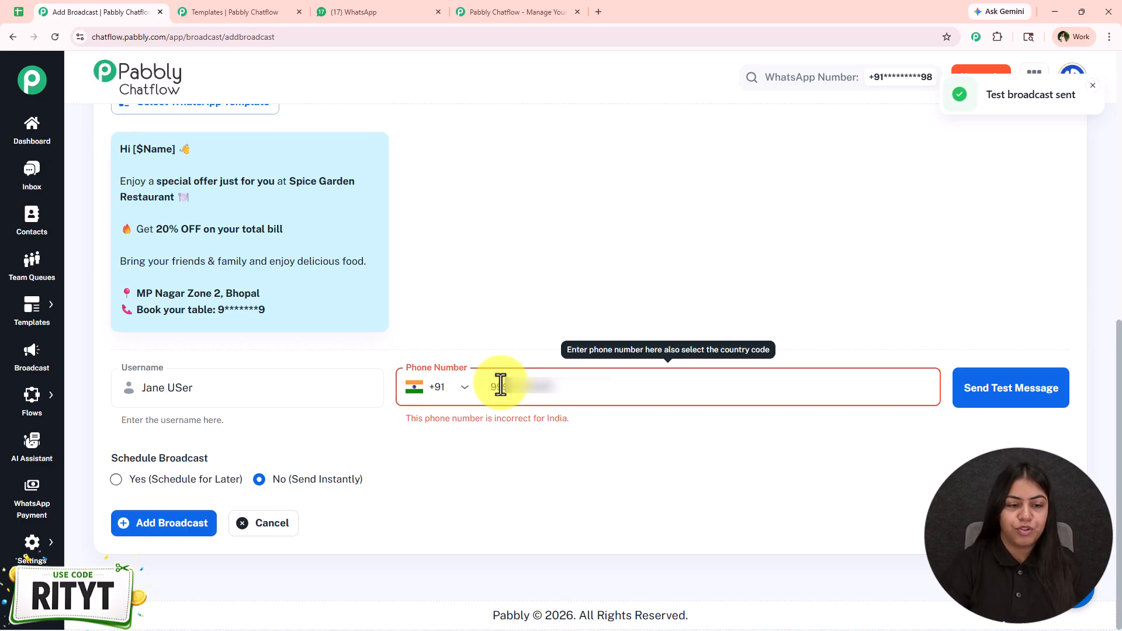
type("99999999")
- Try the Yes (Schedule for Later) option and switch the broadcast back to No (Send Instantly)
left_click(115, 479)
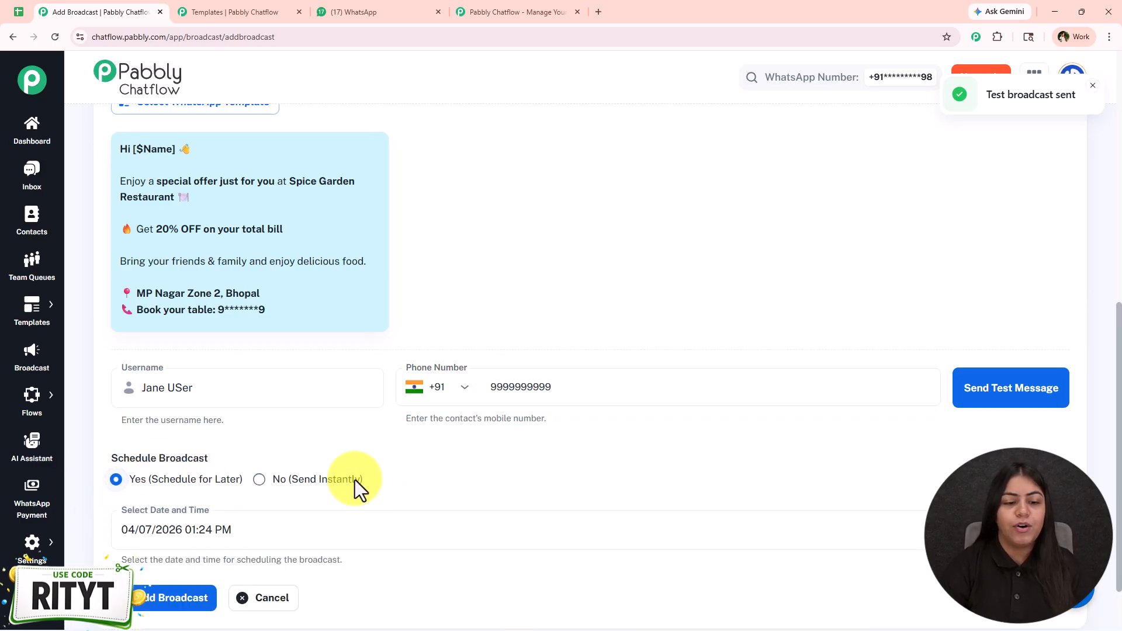
left_click(360, 480)
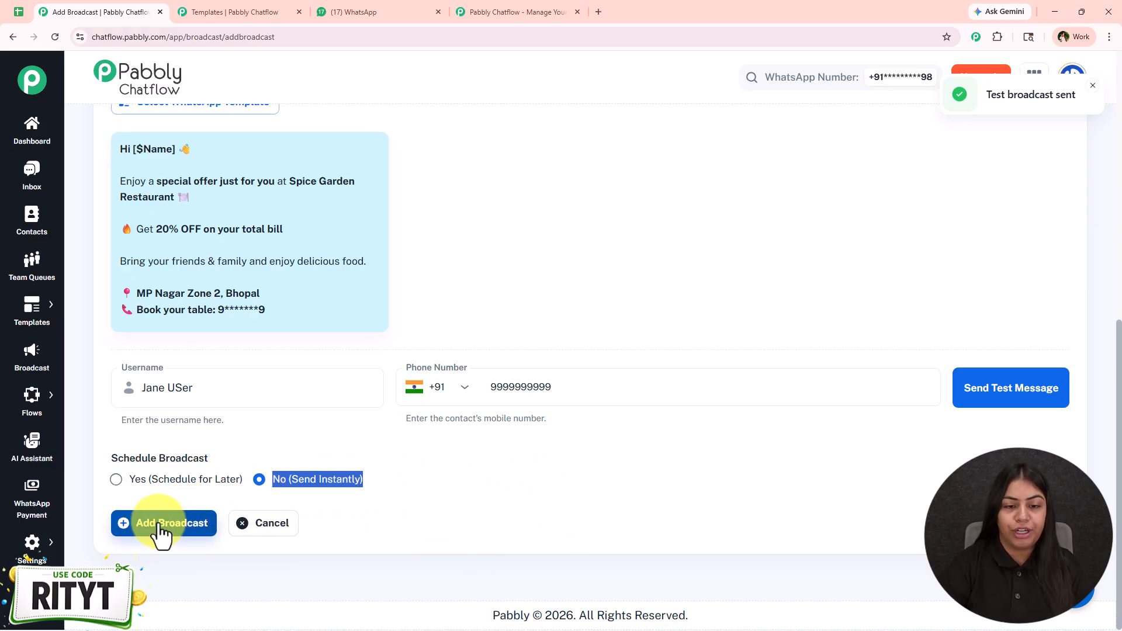
left_click(847, 479)
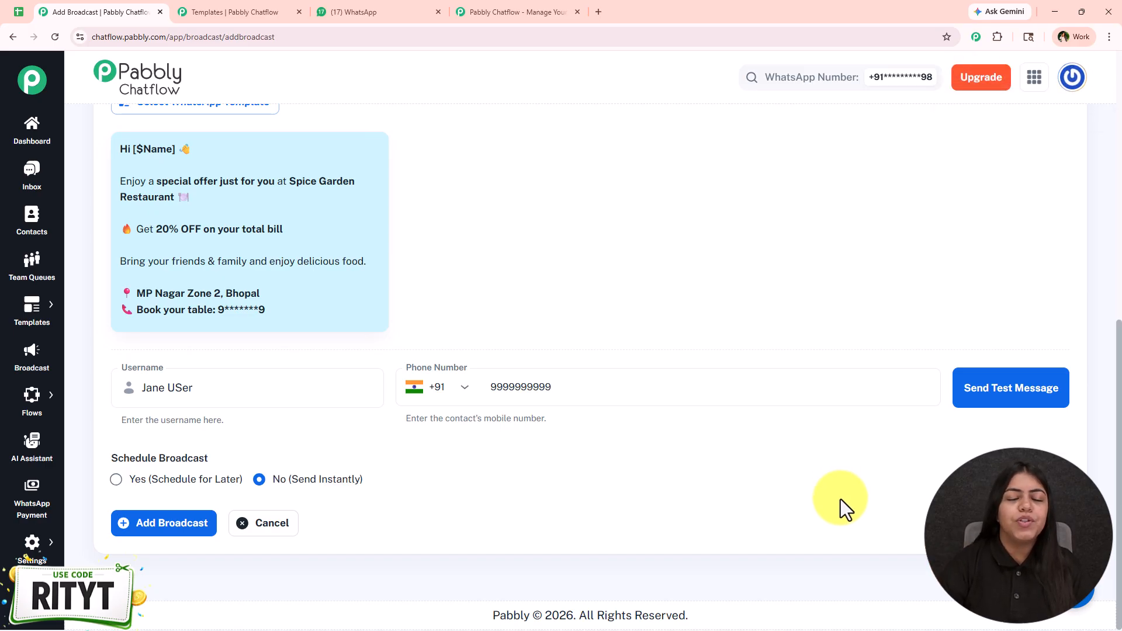
- Schedule the broadcast for 04/10/2026 at 01:00 PM and add it
left_click(186, 480)
scroll(193, 485, "down", 1)
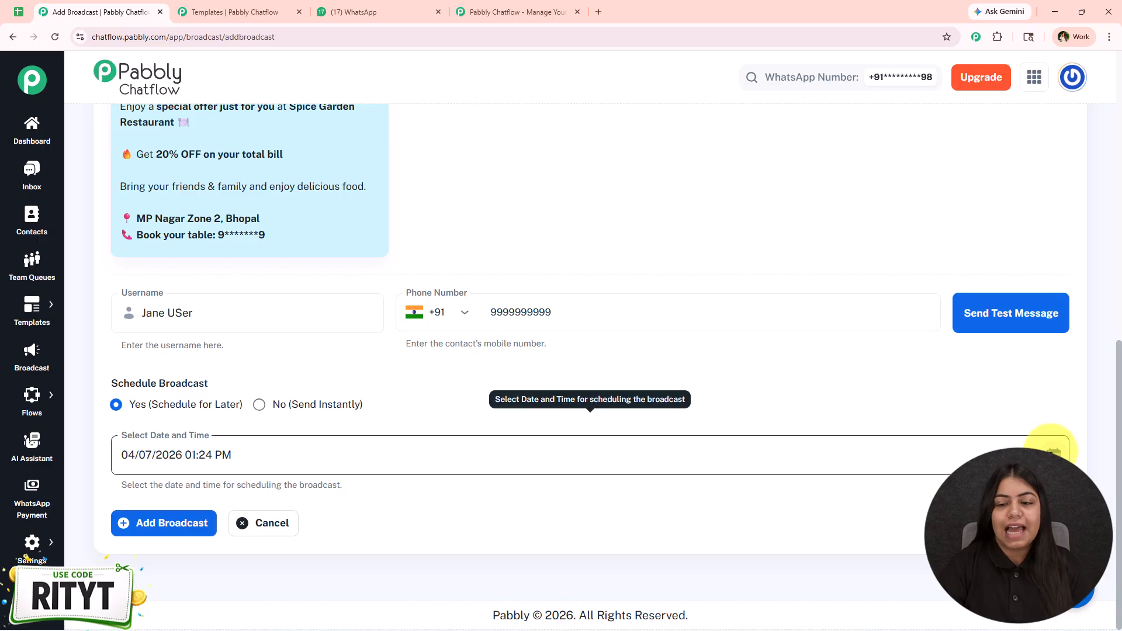
left_click(1053, 451)
left_click(286, 240)
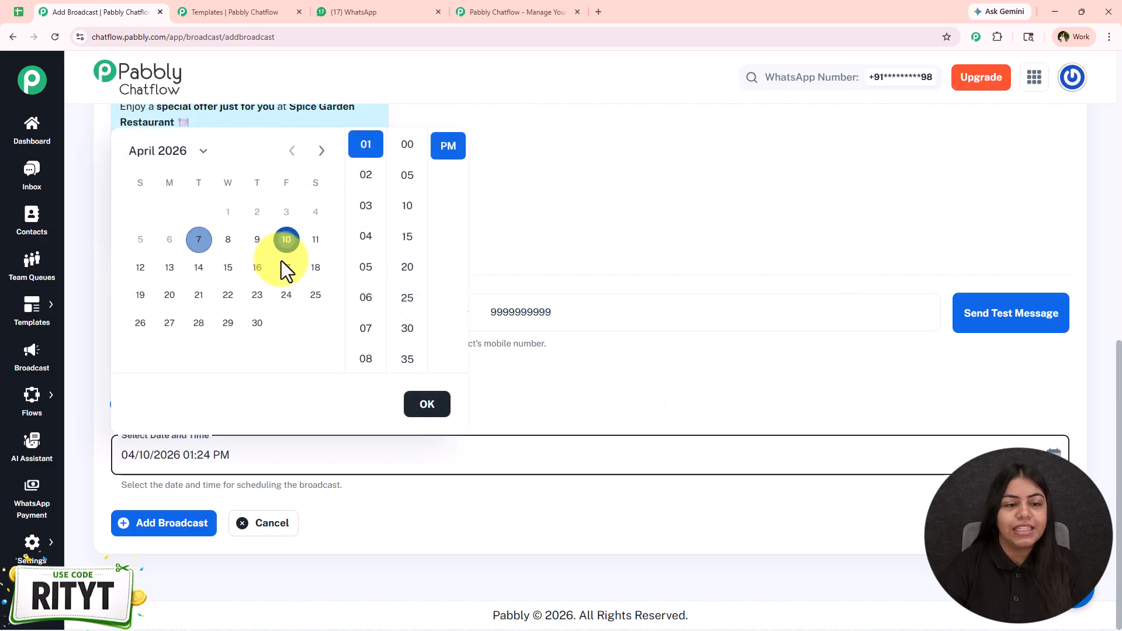
left_click(398, 154)
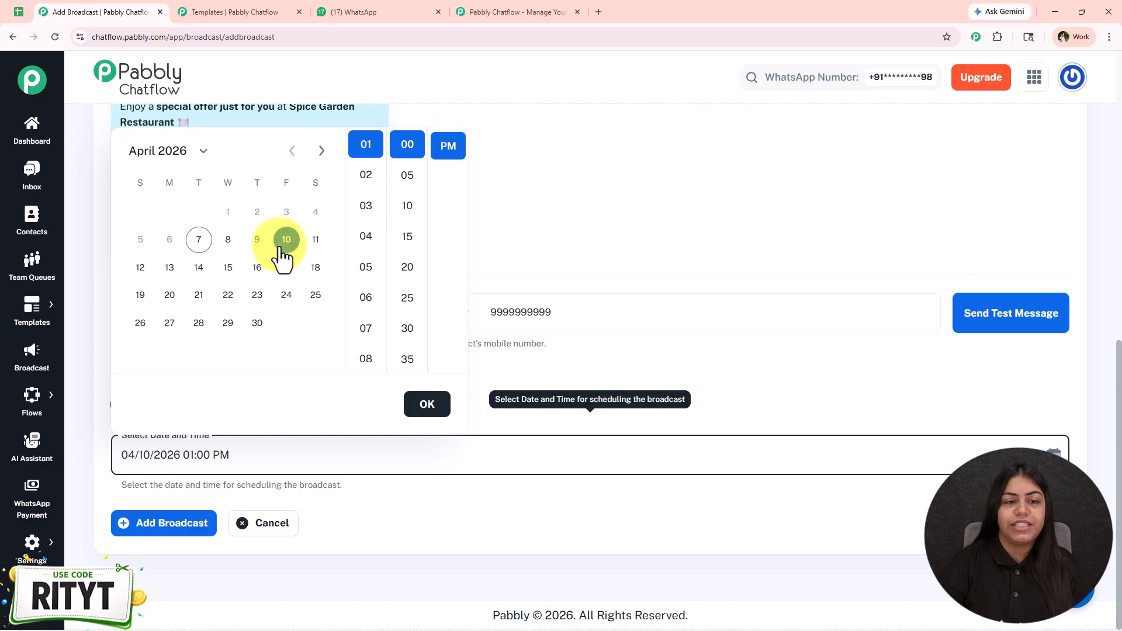
left_click(435, 409)
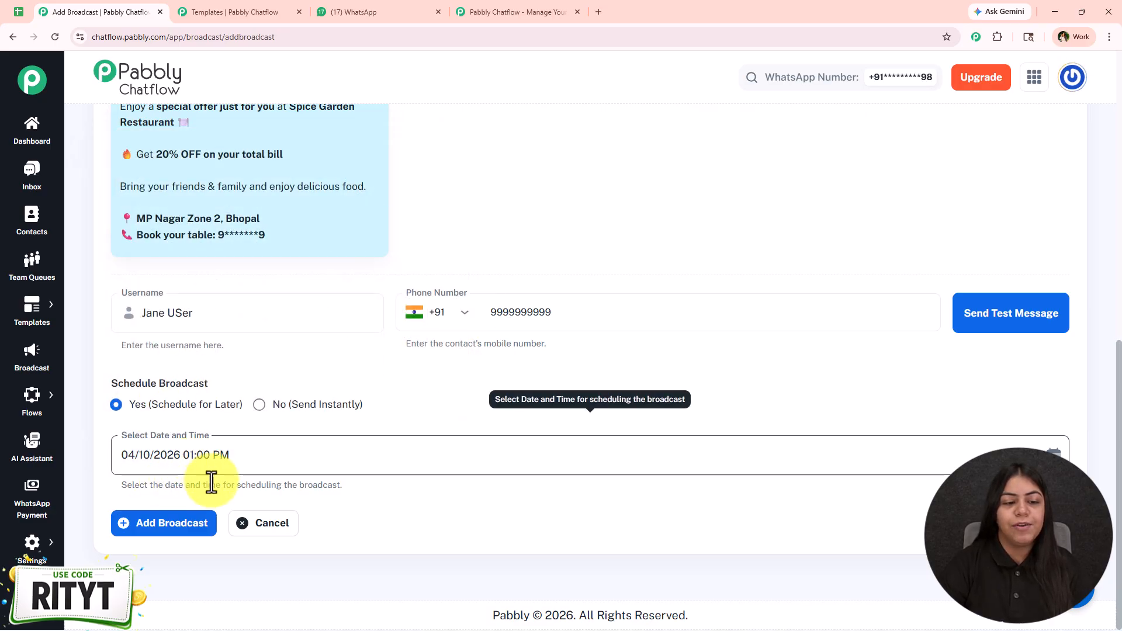
left_click(164, 537)
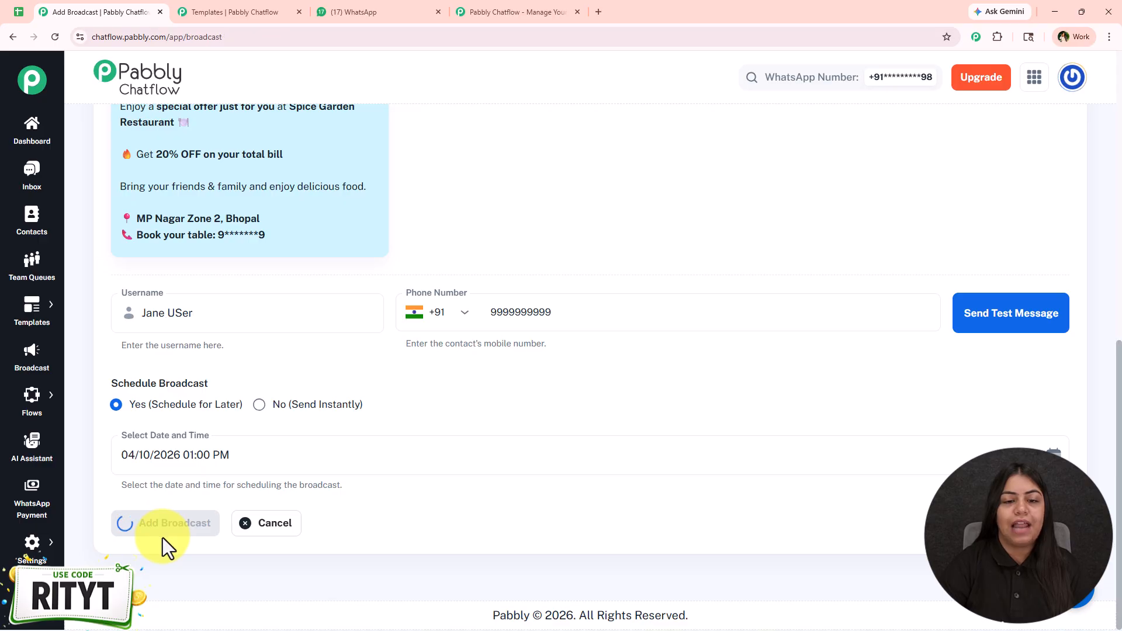
- Examine the Discount Offers entry in the broadcast campaigns list, checking its scheduled date and time
scroll(228, 490, "down", 4)
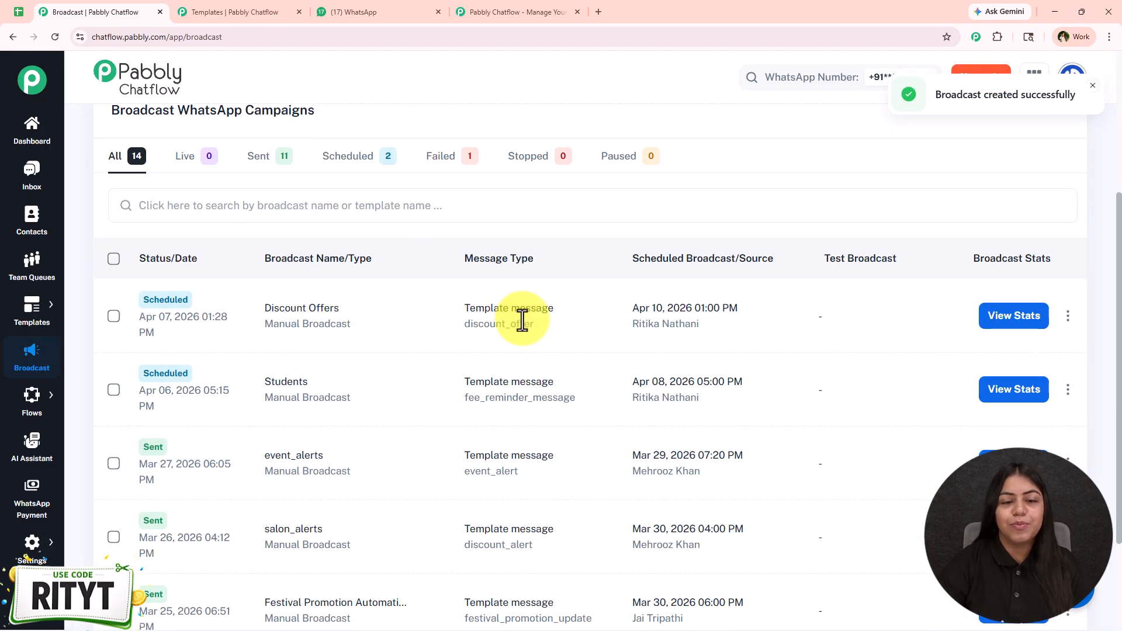
left_click_drag(633, 308, 753, 311)
left_click(752, 311)
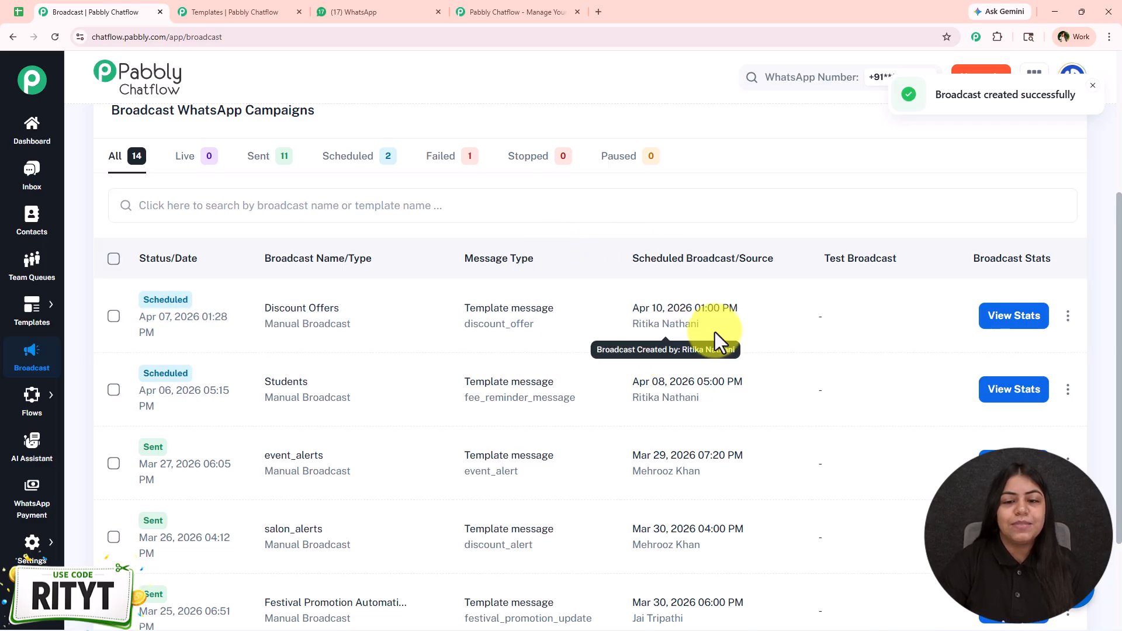
- Open the event_alerts broadcast's stats, view its Delivered report, and set the report filter back to All
scroll(719, 250, "down", 1)
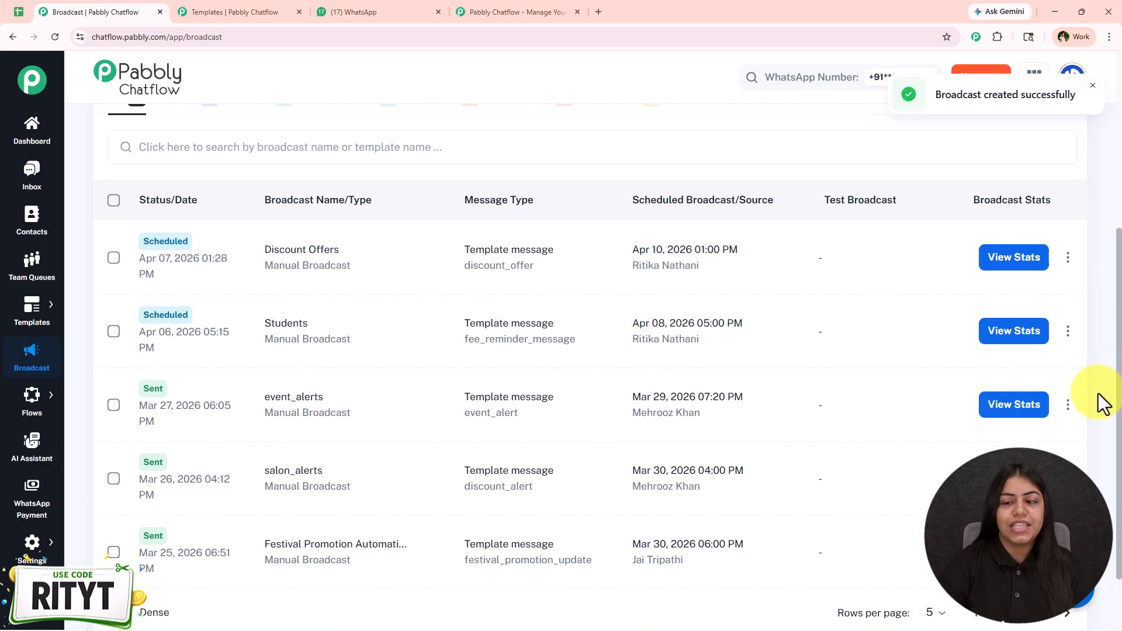
left_click(1014, 405)
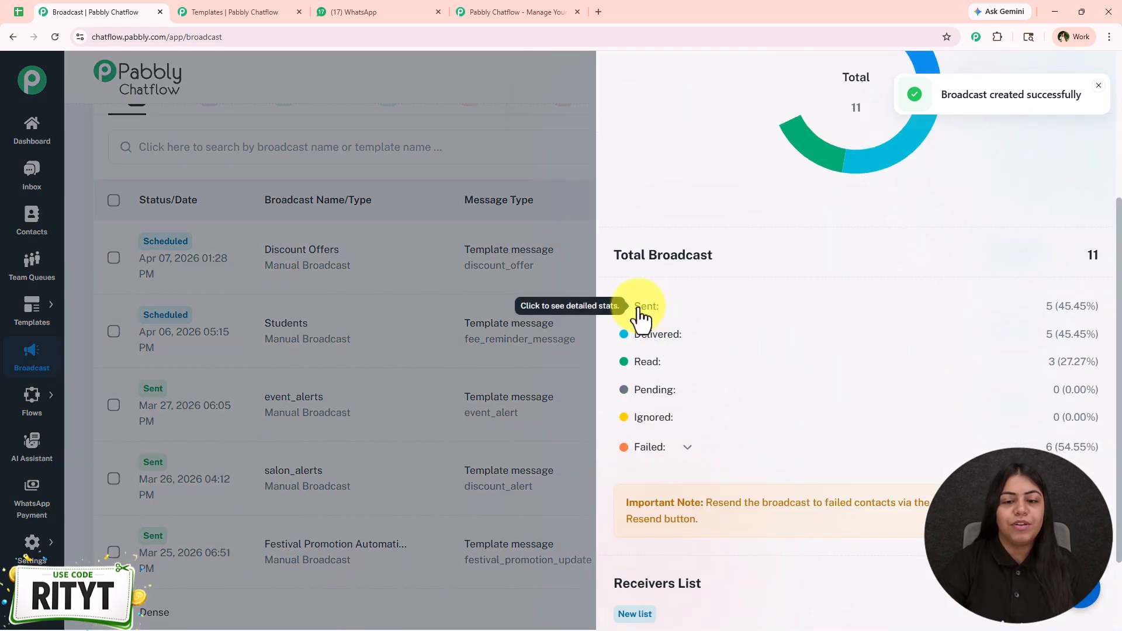
left_click(681, 330)
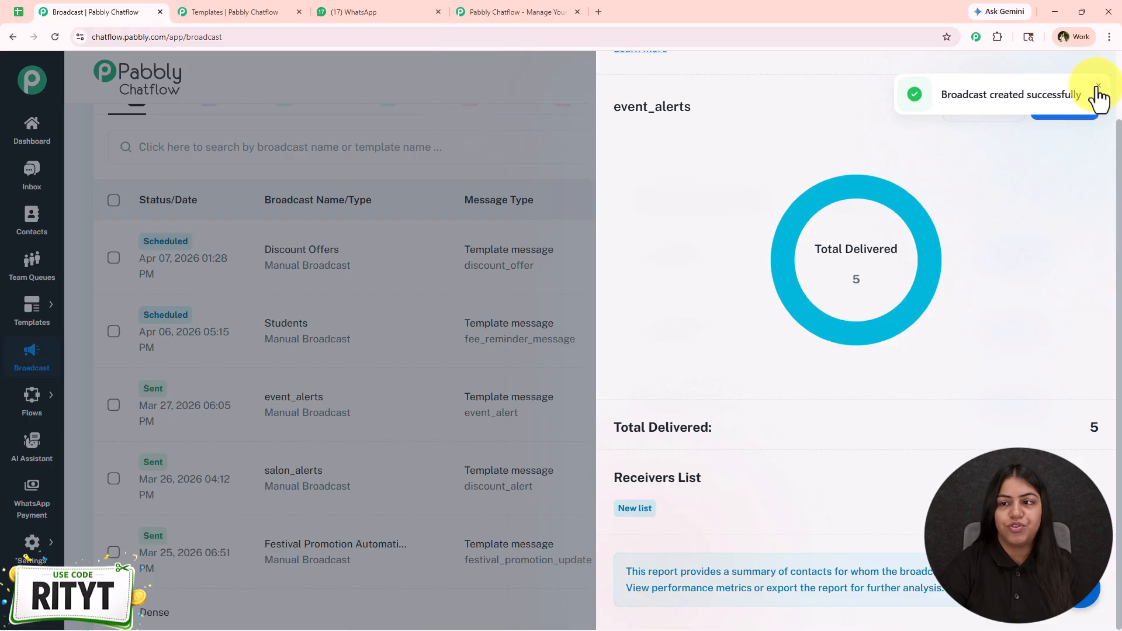
left_click(990, 117)
left_click(959, 136)
- View the event_alerts report for Failed contacts and examine its failure breakdown and Resend option
scroll(741, 258, "down", 4)
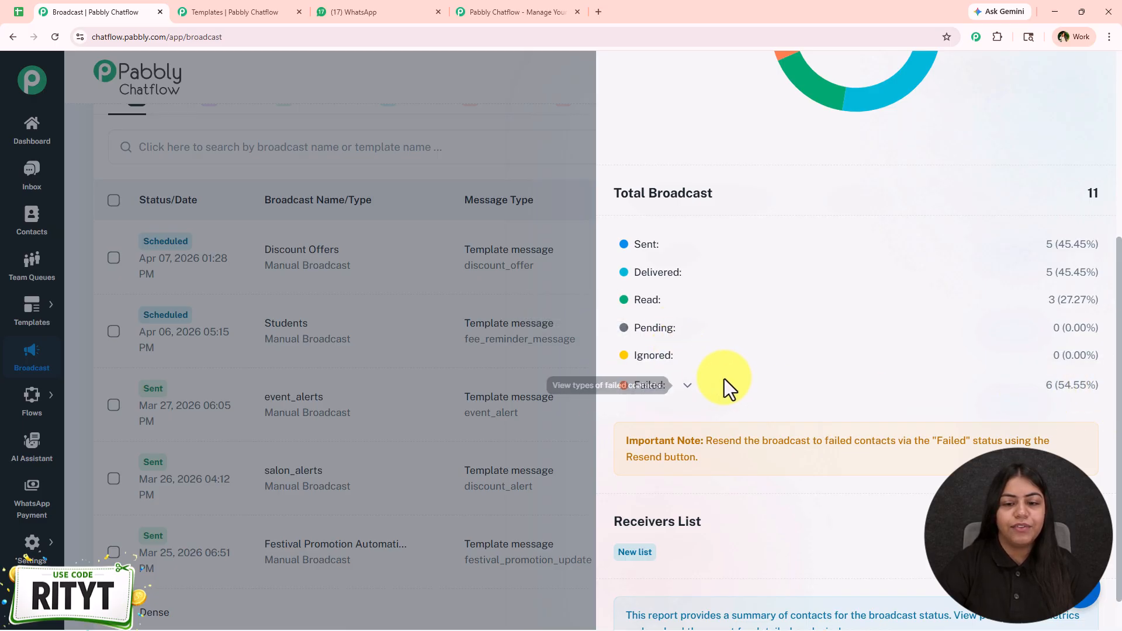
left_click(686, 387)
left_click(696, 417)
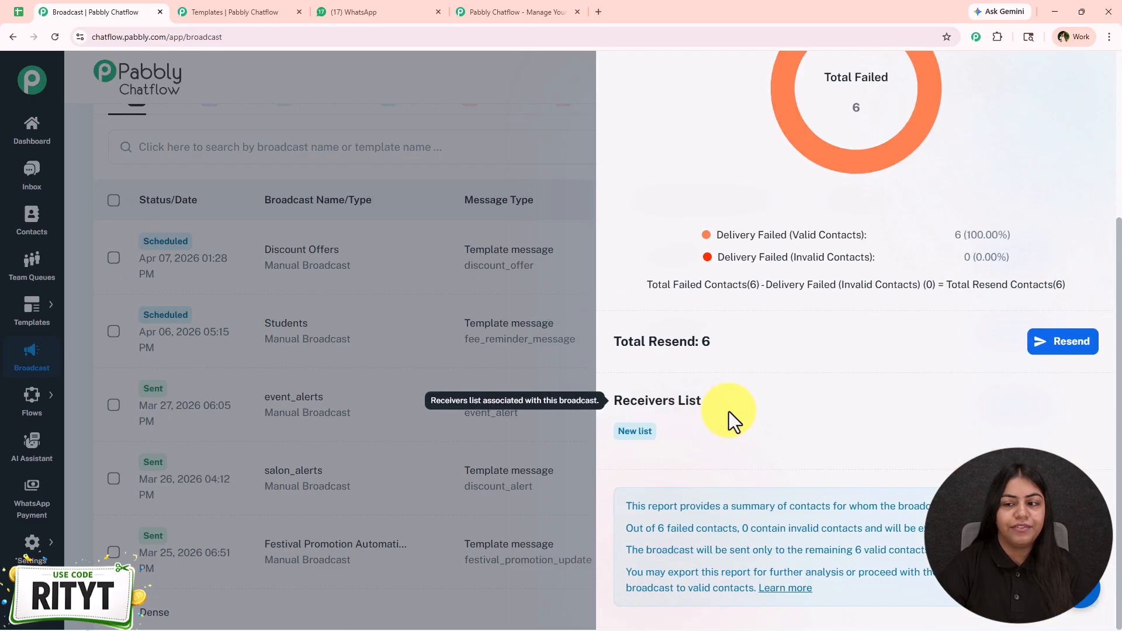
scroll(1041, 392, "up", 1)
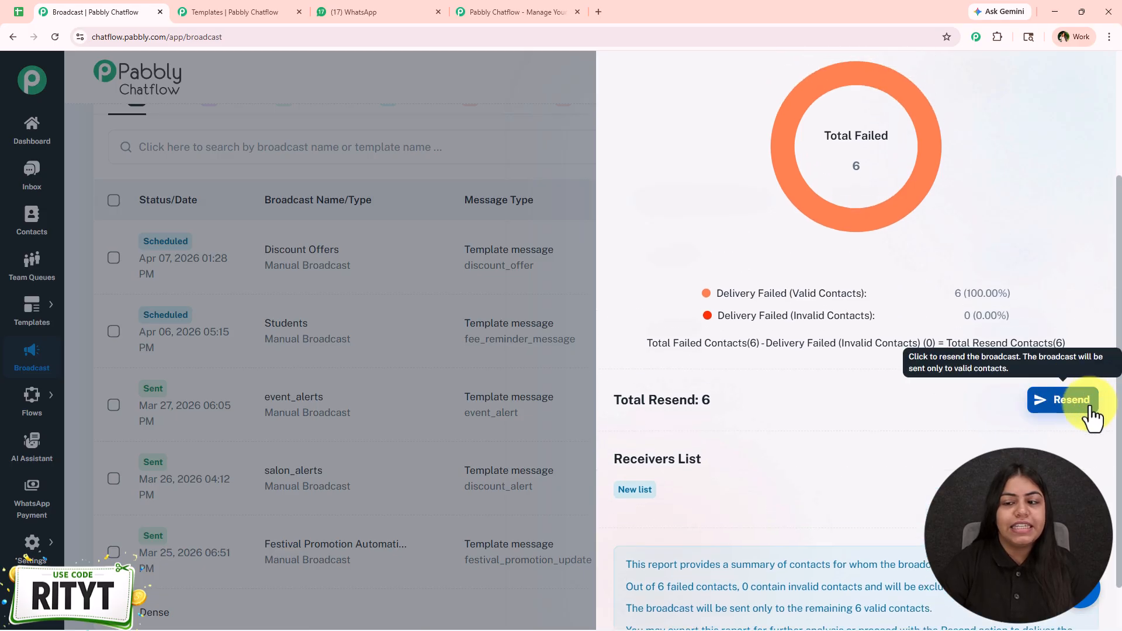
scroll(1039, 225, "up", 3)
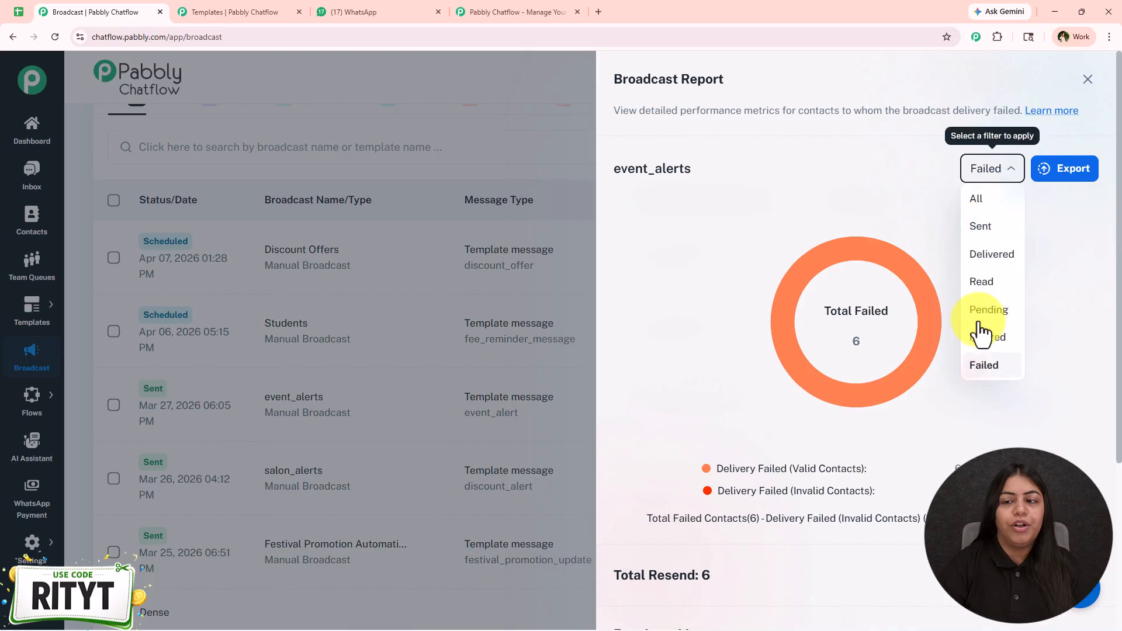
- Set the report filter to All, review the overall event_alerts totals and close the Broadcast Report
left_click(991, 202)
scroll(929, 403, "down", 3)
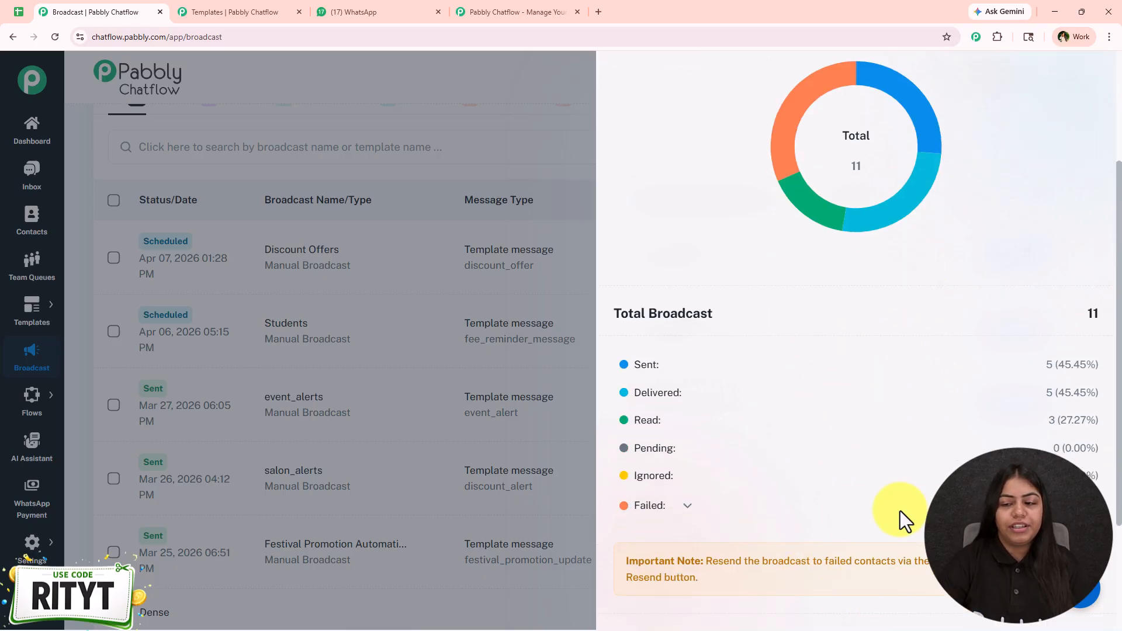
scroll(1094, 351, "up", 3)
left_click(1085, 68)
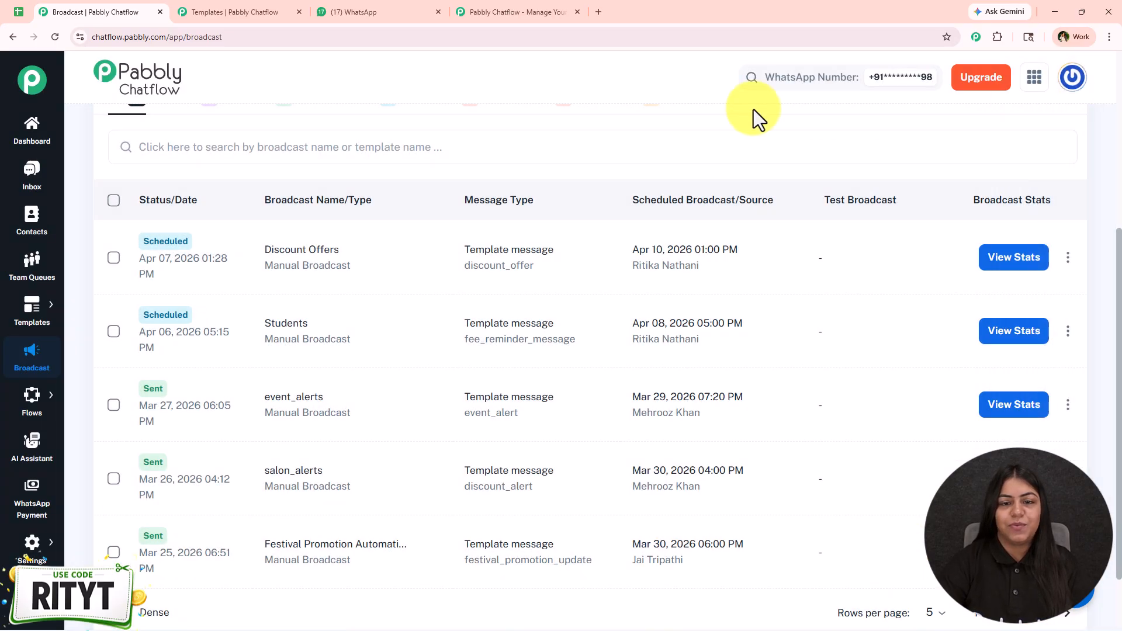
- Review the broadcast overview and switch to WhatsApp to view the offer messages in the Pabbly Chatflow 2 chat
scroll(460, 412, "up", 5)
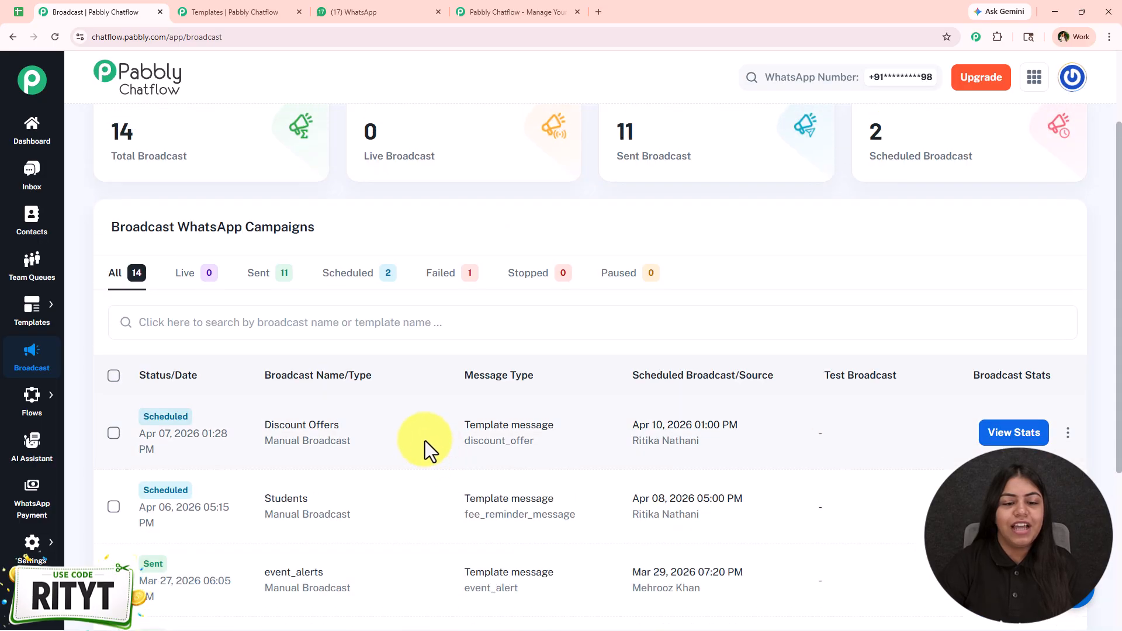
left_click(376, 3)
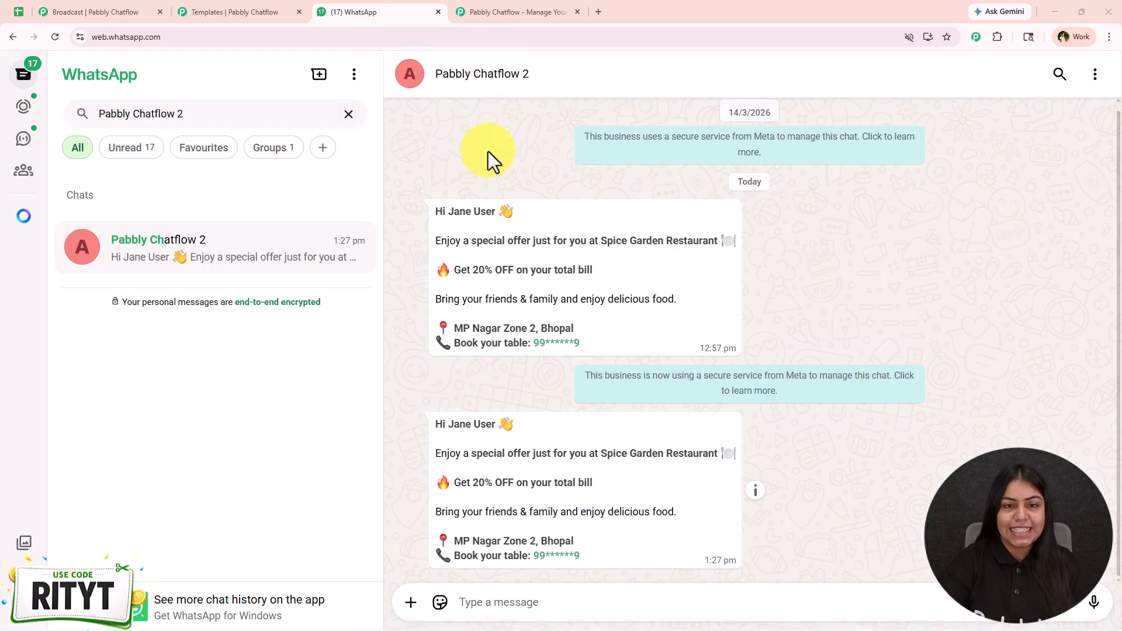